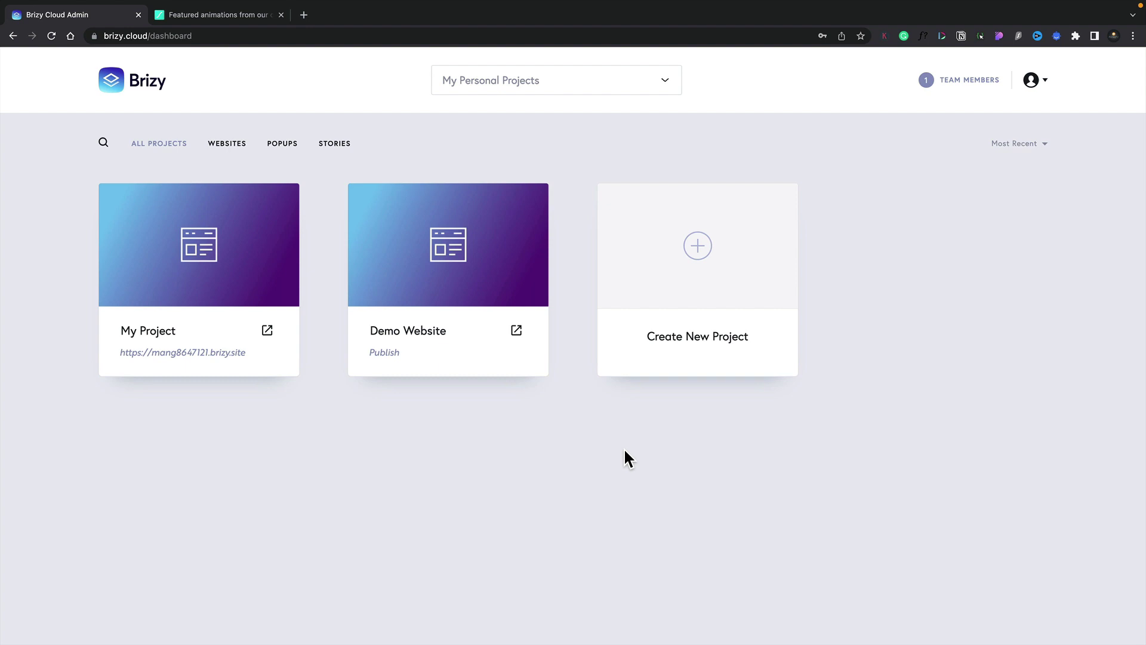
Filter to Stories, create a new Story project, and open Story #1 for editing
left_click(336, 146)
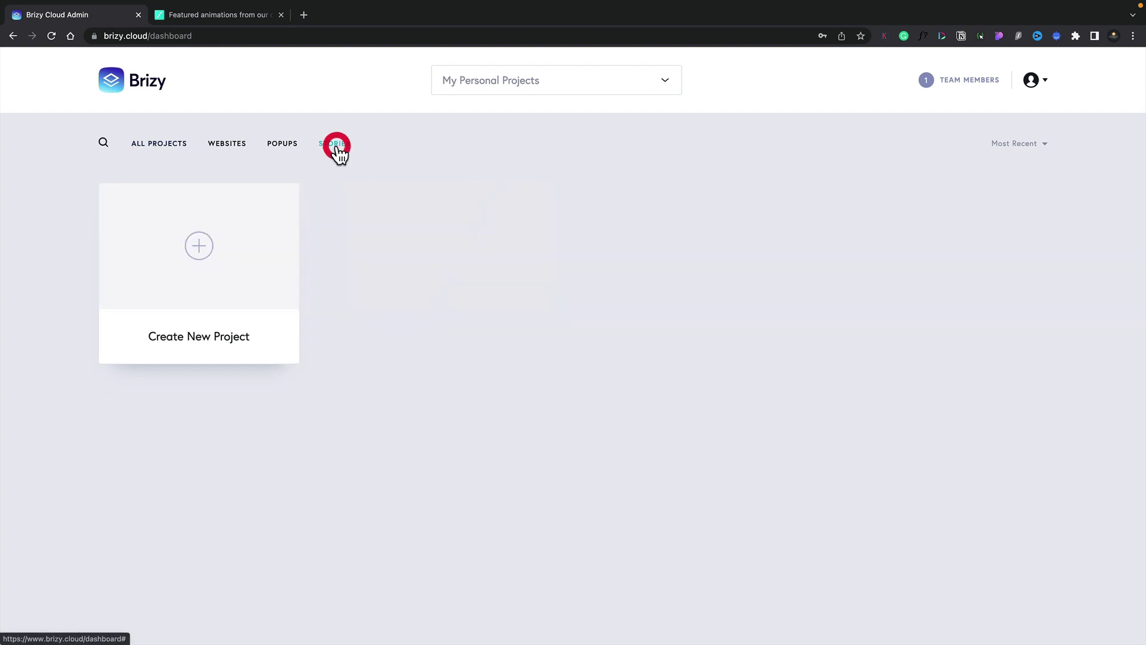
left_click(205, 255)
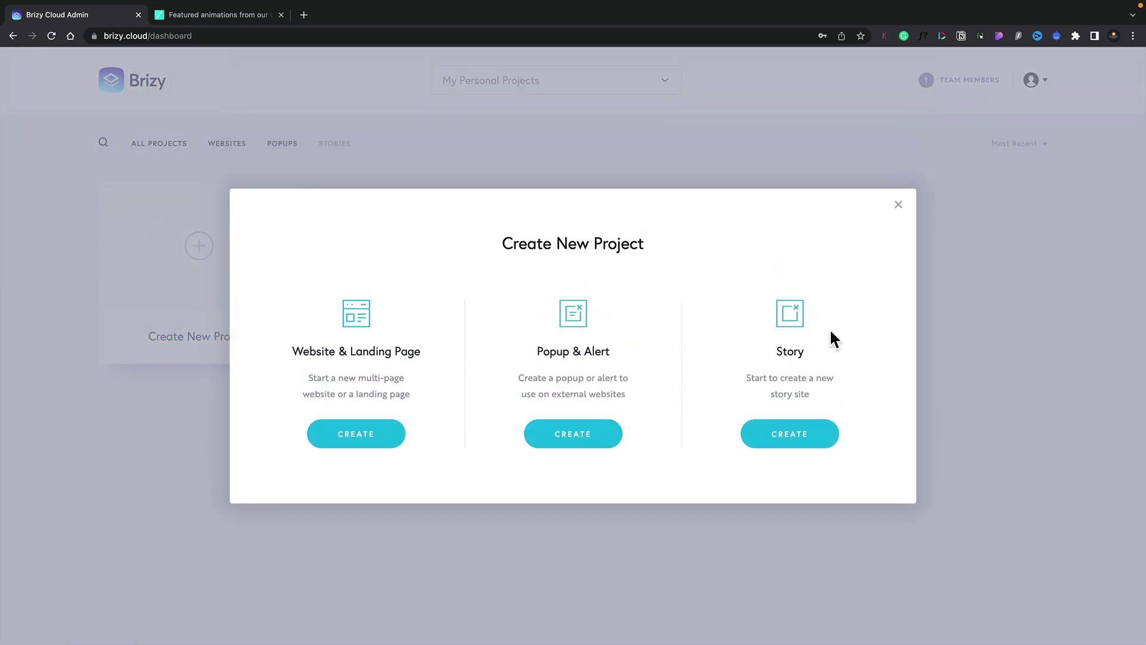
left_click(797, 434)
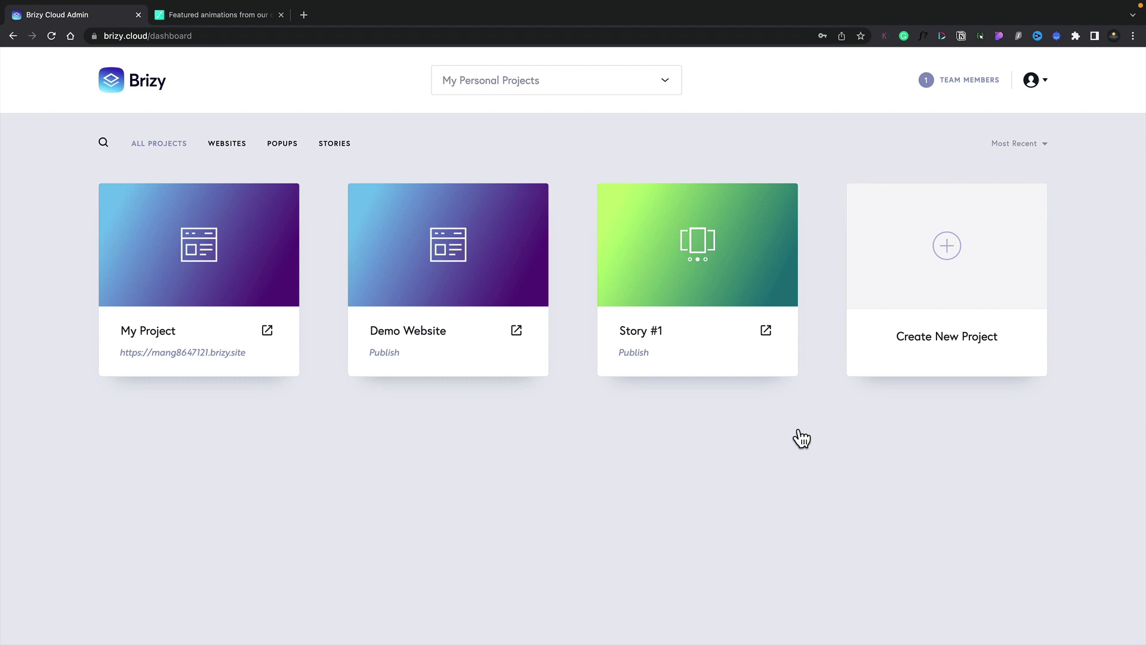
mouse_move(755, 323)
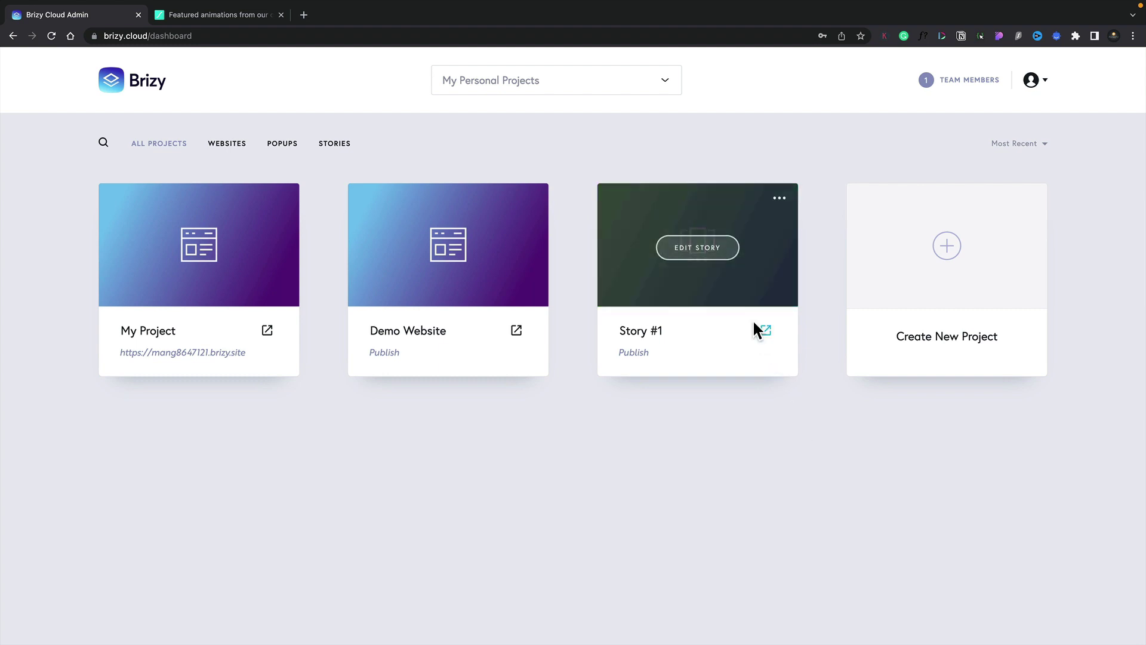
left_click(710, 262)
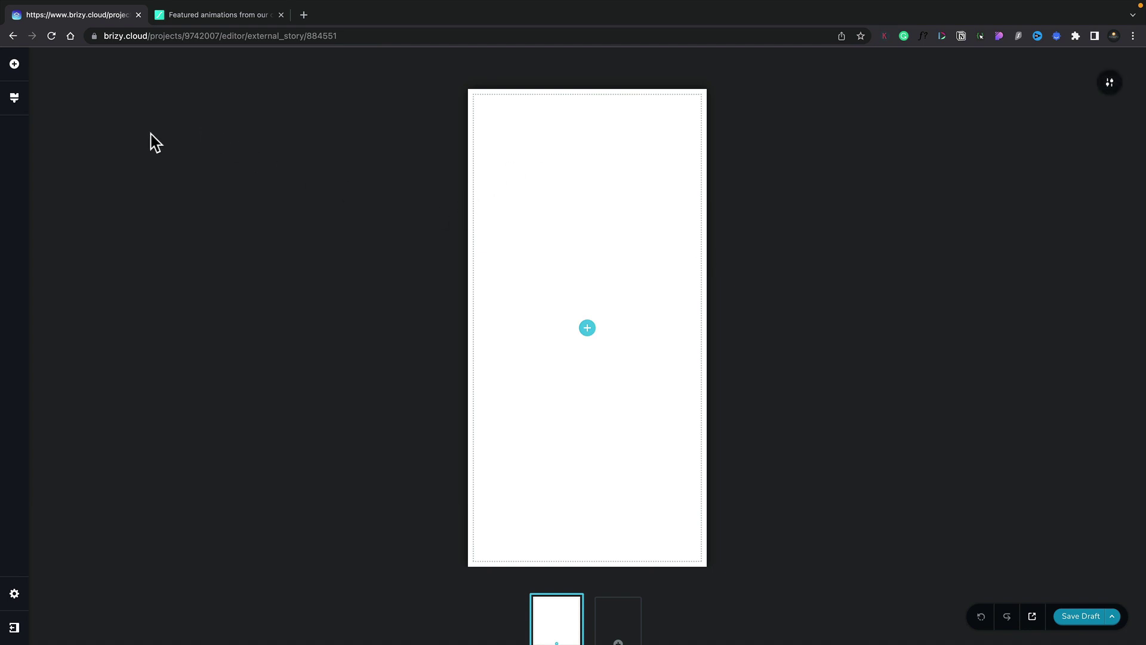
Look through the Add Elements and Styling panels, then expand the current slide's own toolbar
left_click(14, 66)
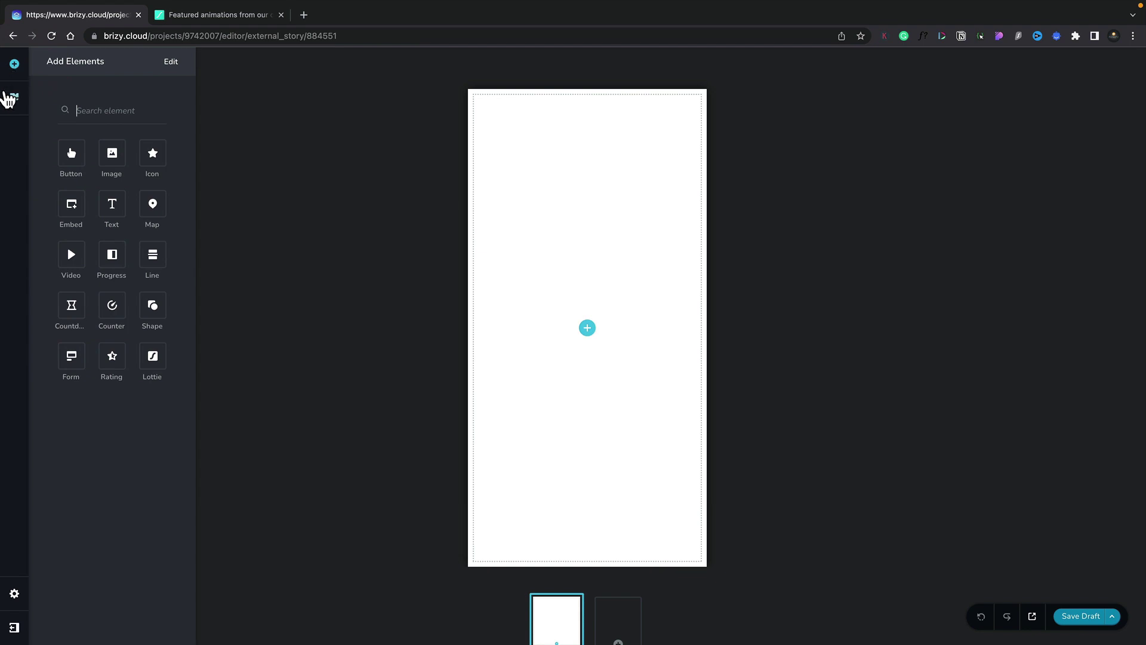
left_click(14, 99)
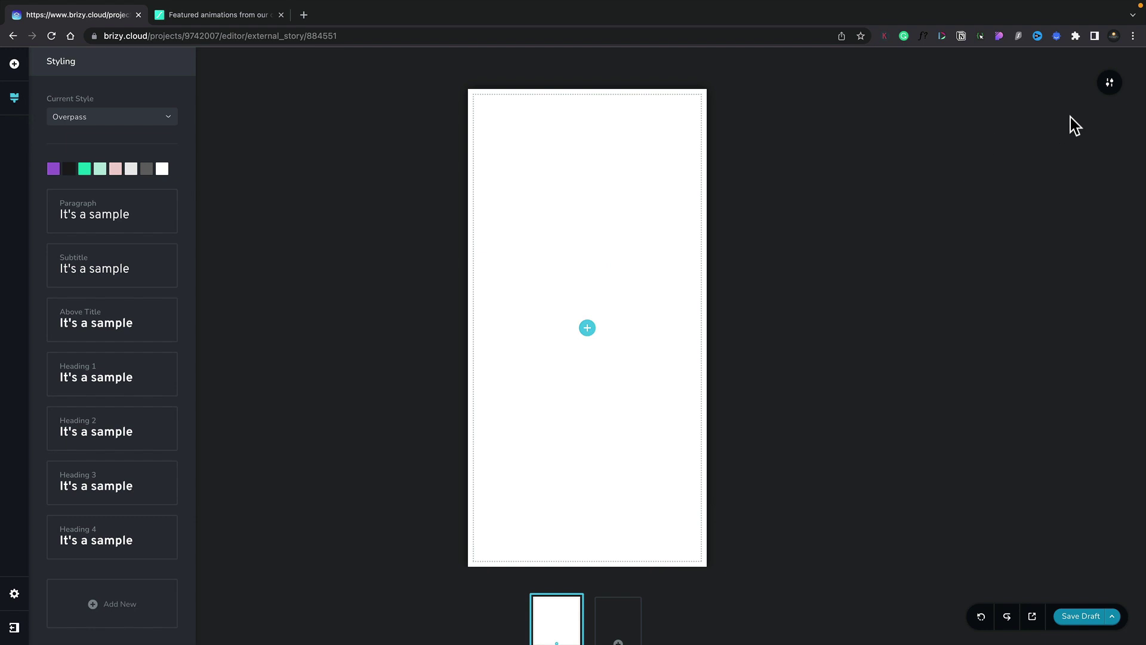
left_click(1110, 87)
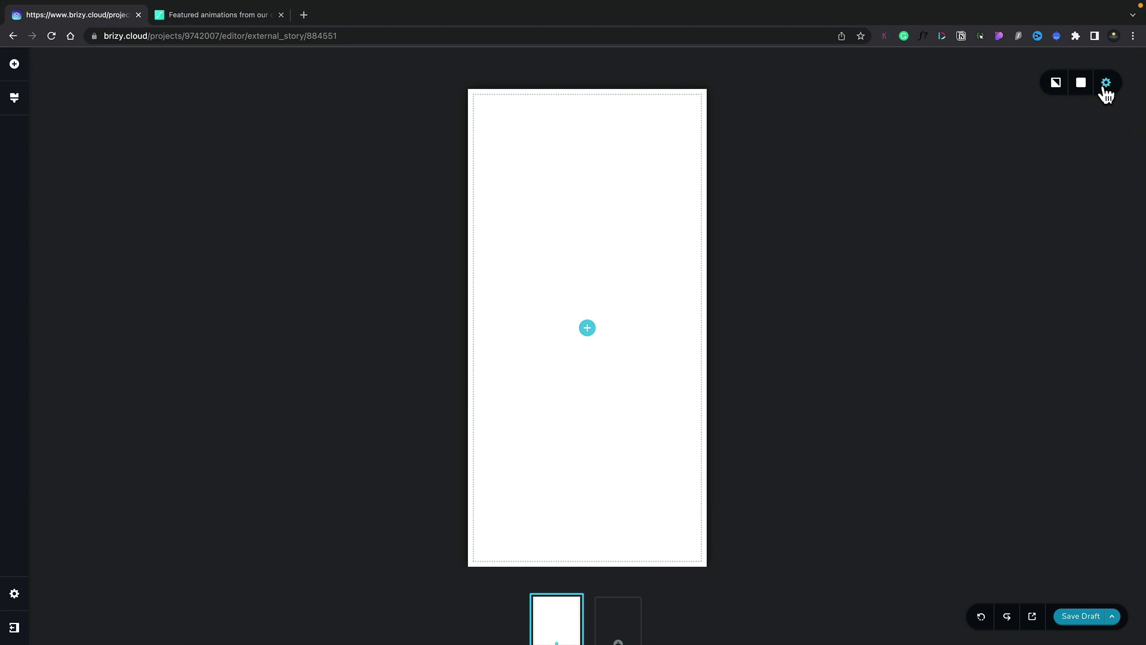
Give the first slide a solid purple #A170D9 background overlay
left_click(1083, 85)
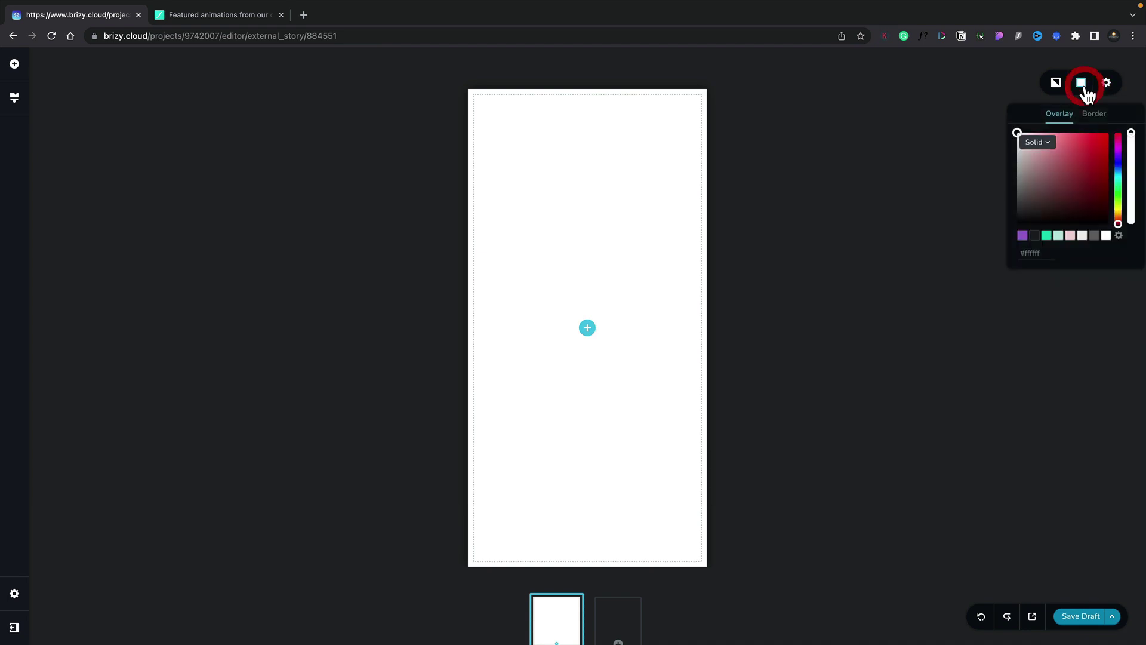
left_click(1023, 237)
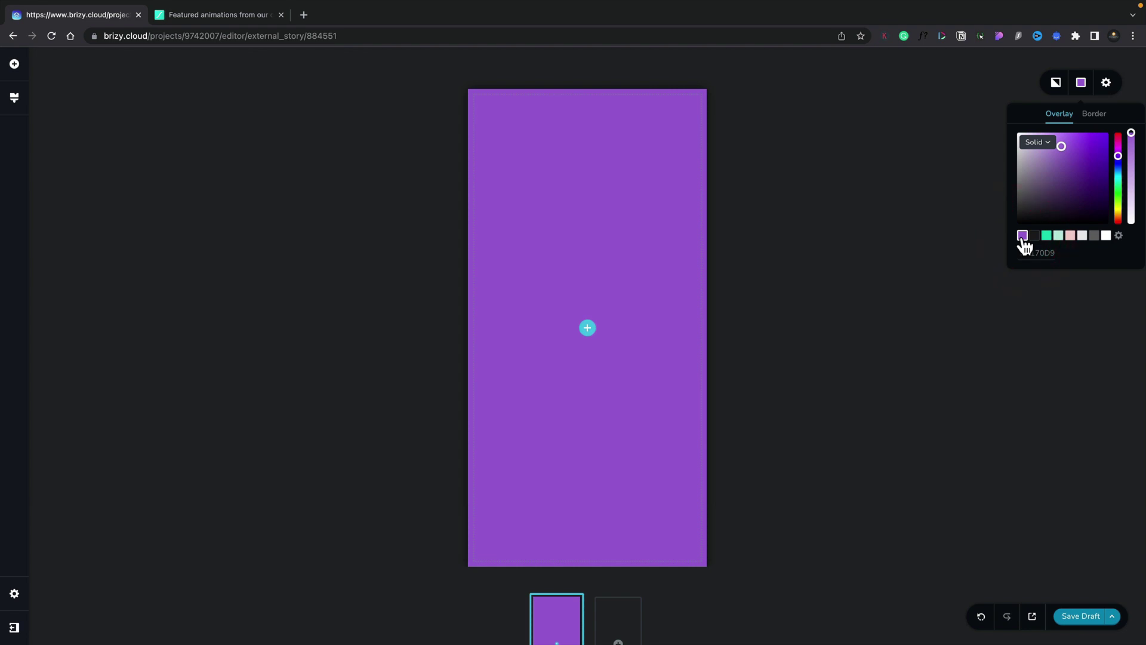
left_click(16, 66)
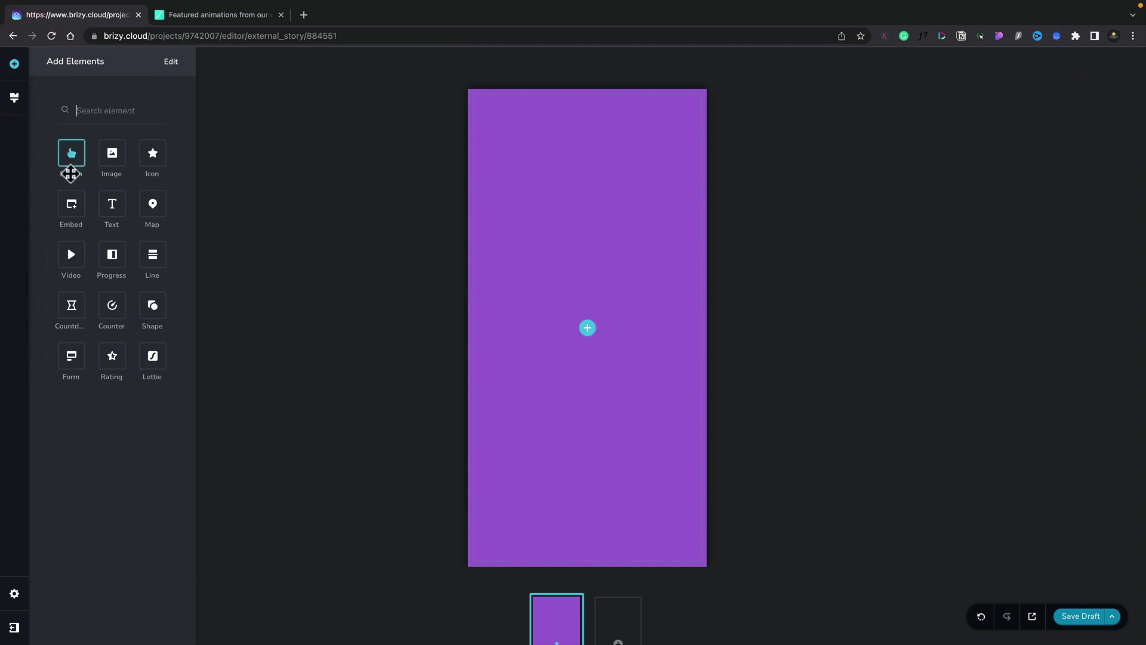
Drop a Text element on the purple slide and move its placeholder paragraph to the top
left_click_drag(113, 203, 572, 178)
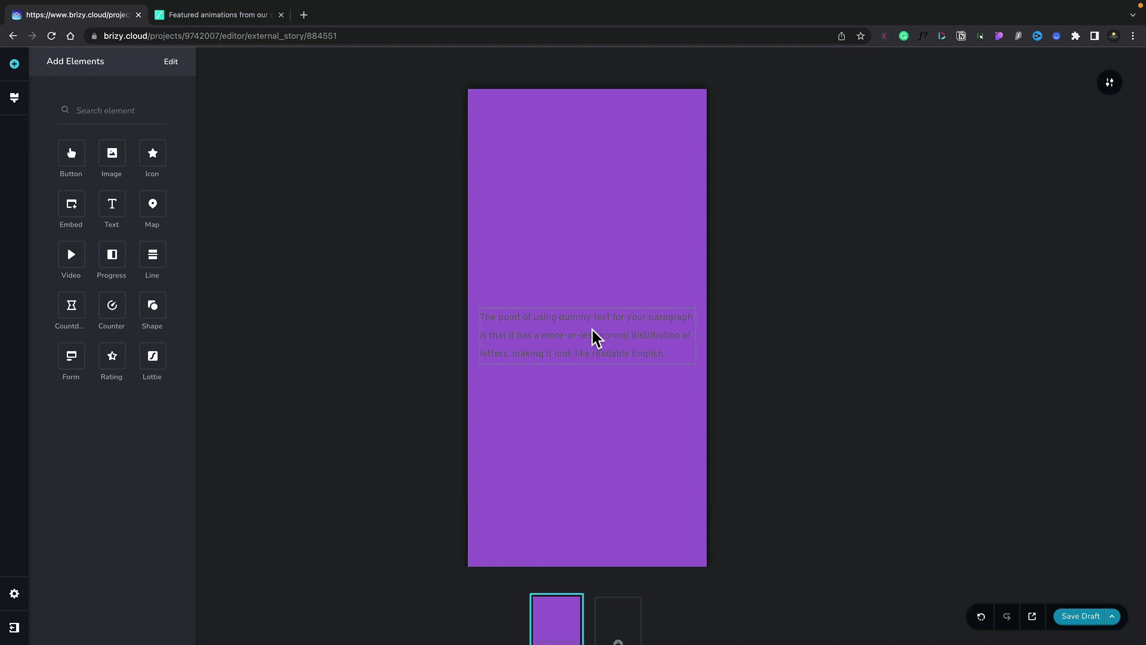
left_click(582, 337)
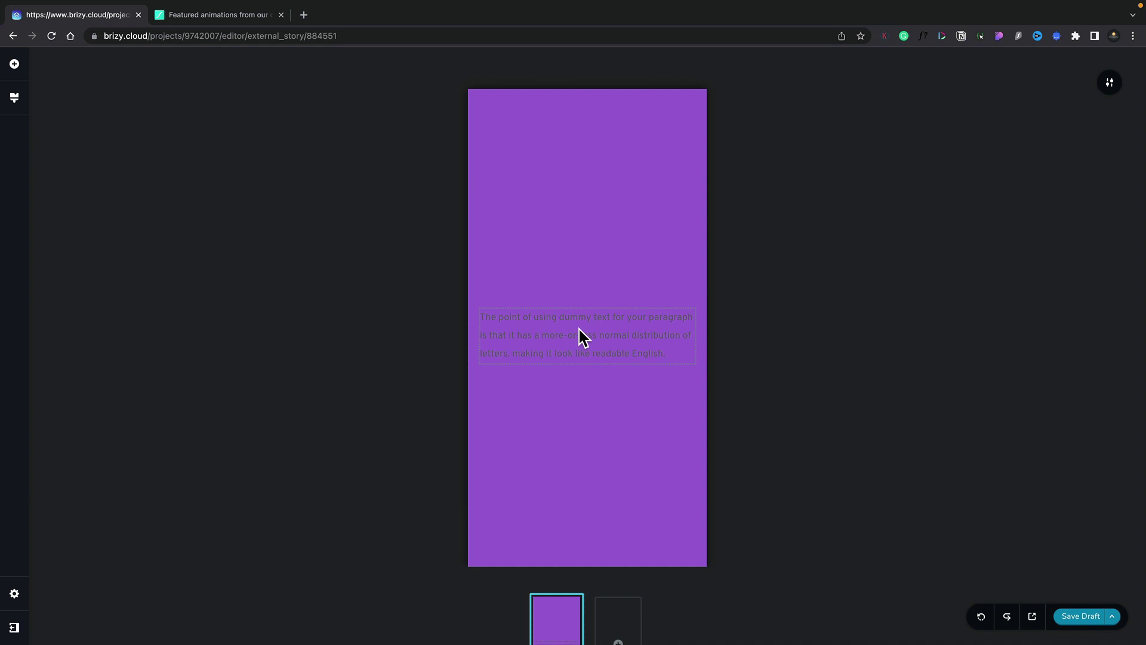
left_click_drag(582, 337, 580, 140)
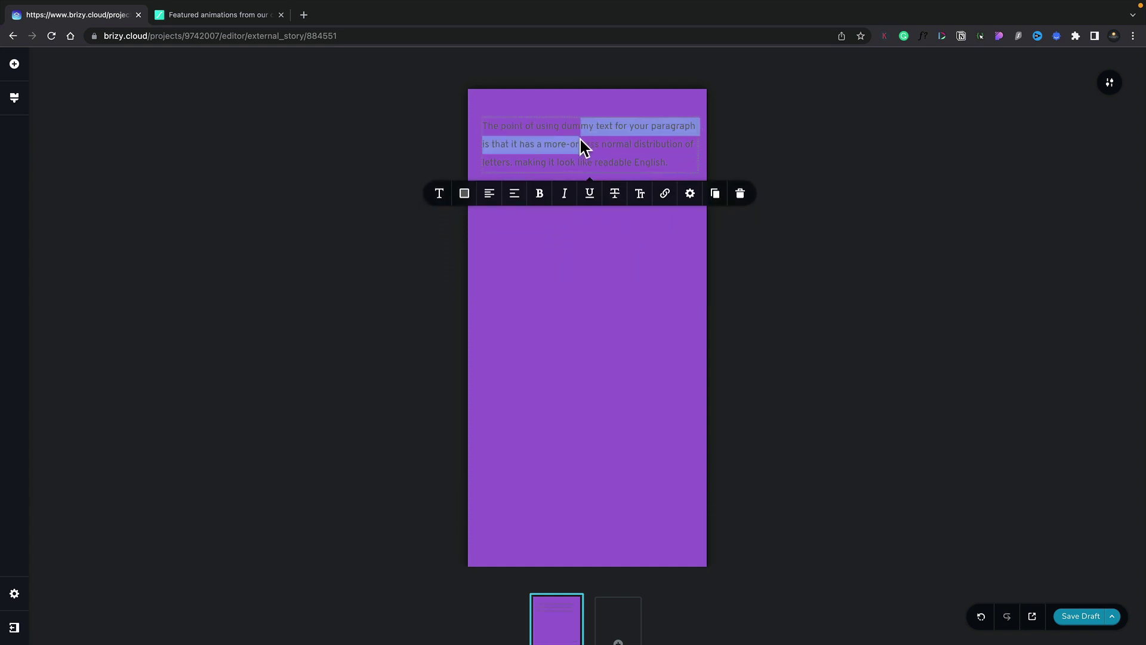
left_click(580, 139)
left_click(589, 156)
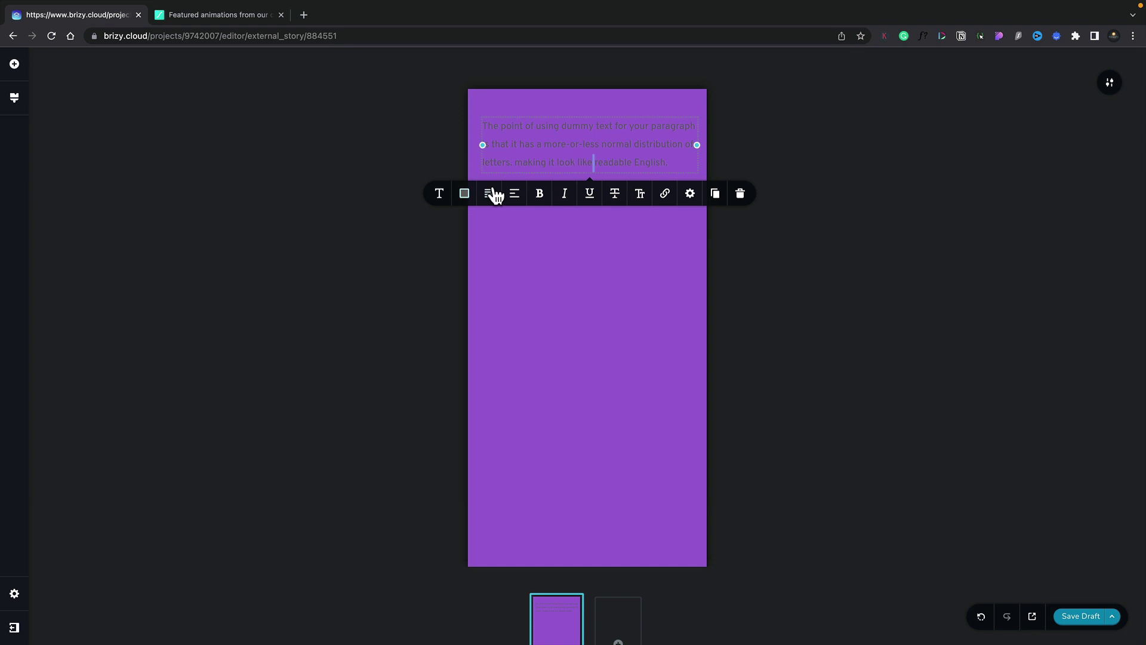
left_click(619, 202)
Replace the paragraph with 'Don't Catch A Cold This Holiday Season', centred and coloured white
triple_click(597, 160)
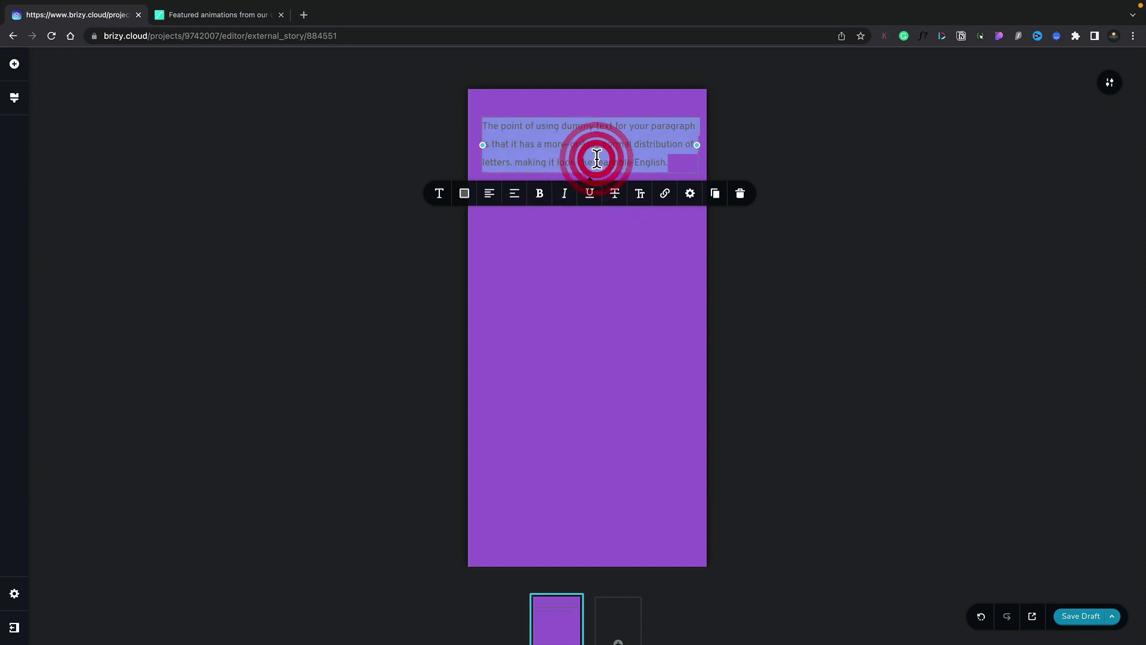
type("Don't Catch A Cold This Holiday Season")
triple_click(619, 127)
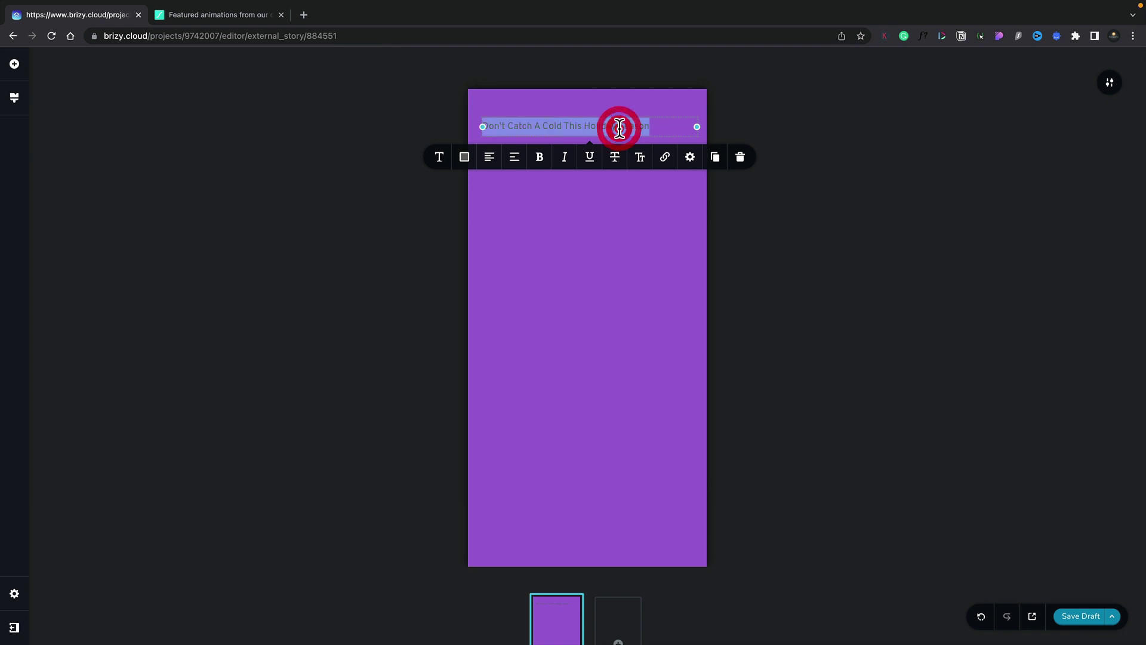
left_click(491, 161)
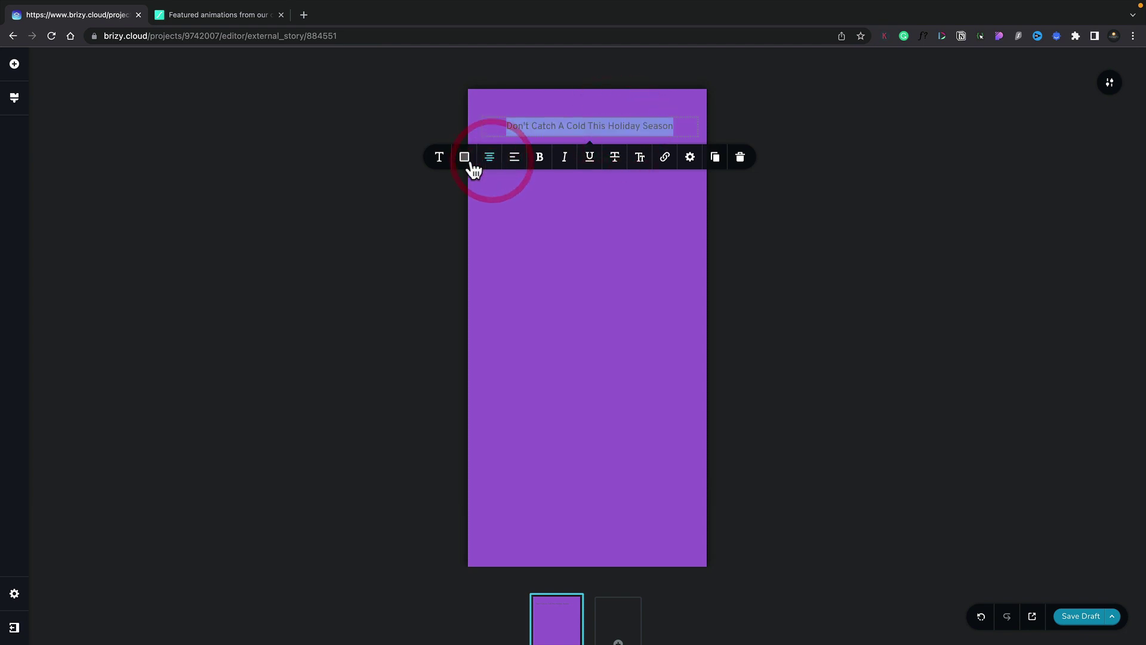
left_click(464, 160)
left_click(494, 310)
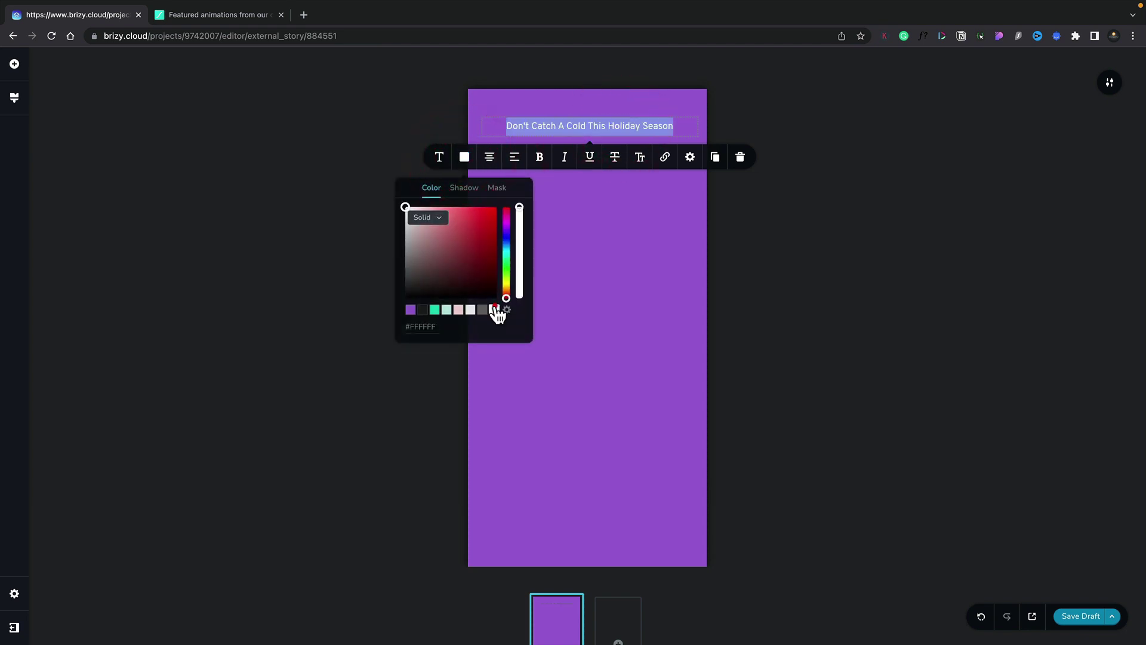
Apply the Heading 1 typography preset to the title
left_click(439, 158)
left_click(486, 220)
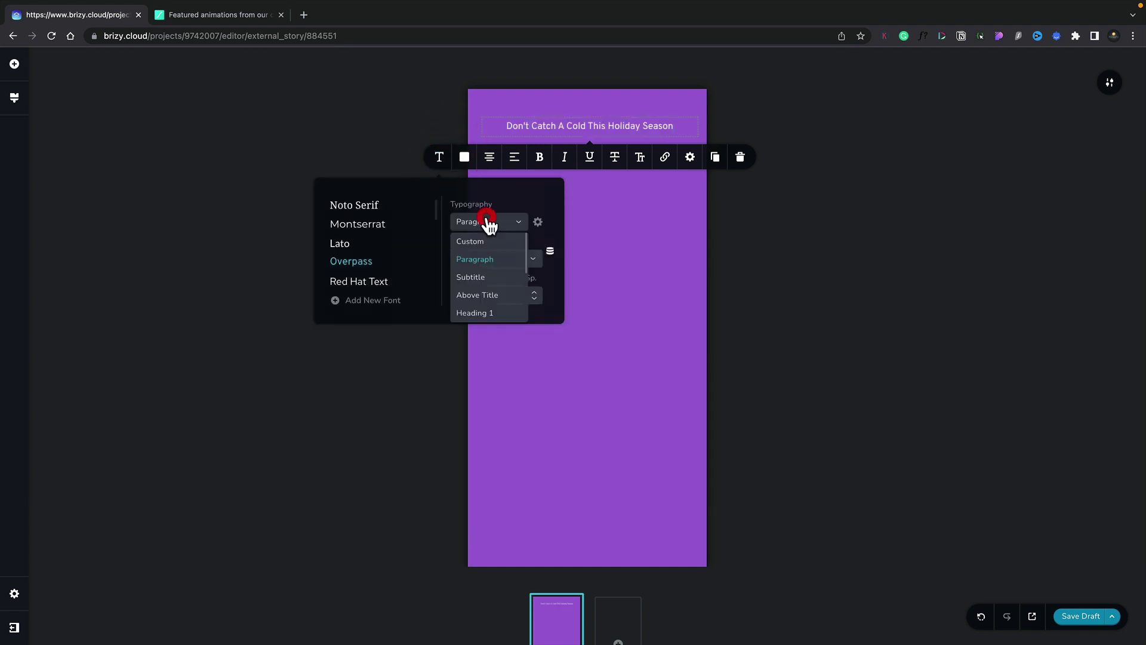
left_click(481, 313)
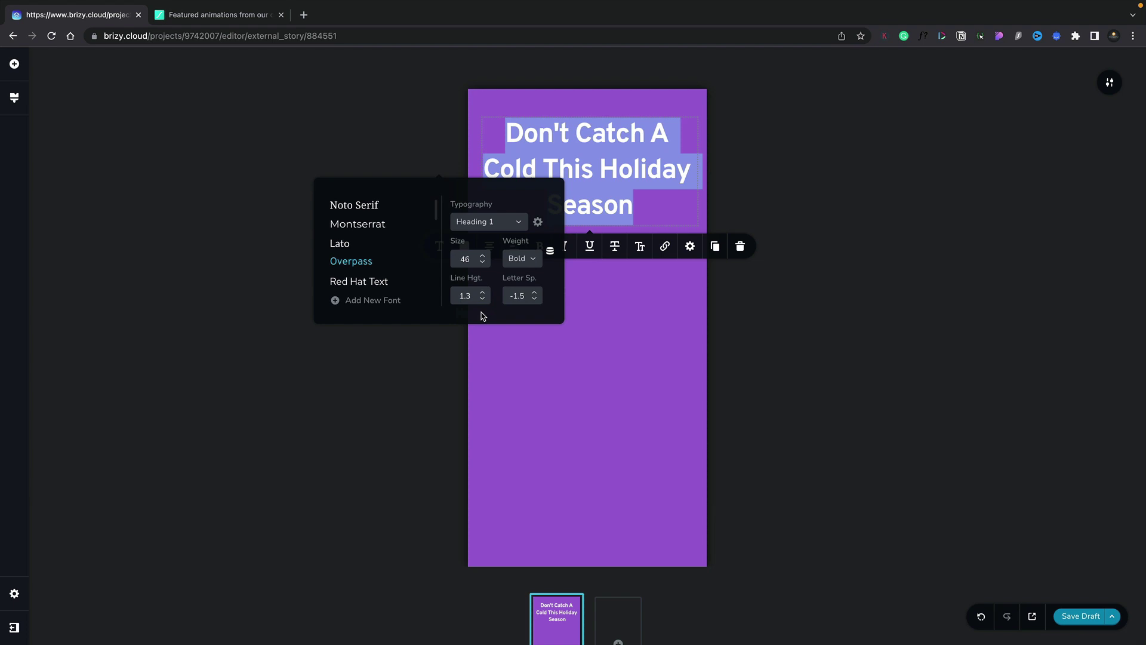
left_click(533, 357)
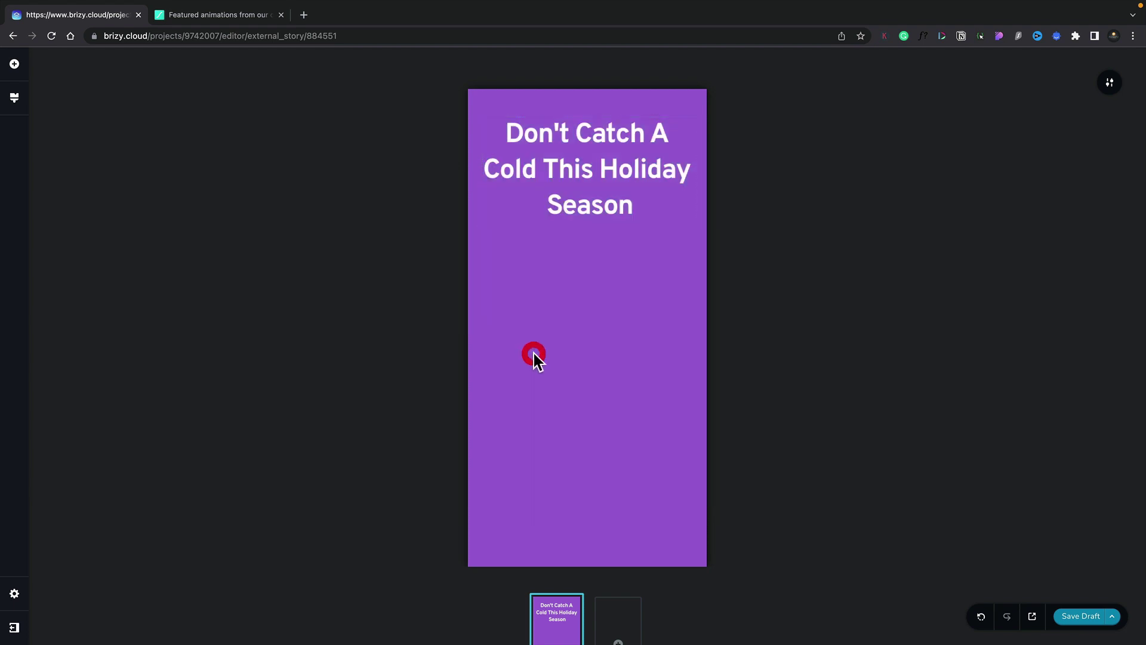
left_click(605, 173)
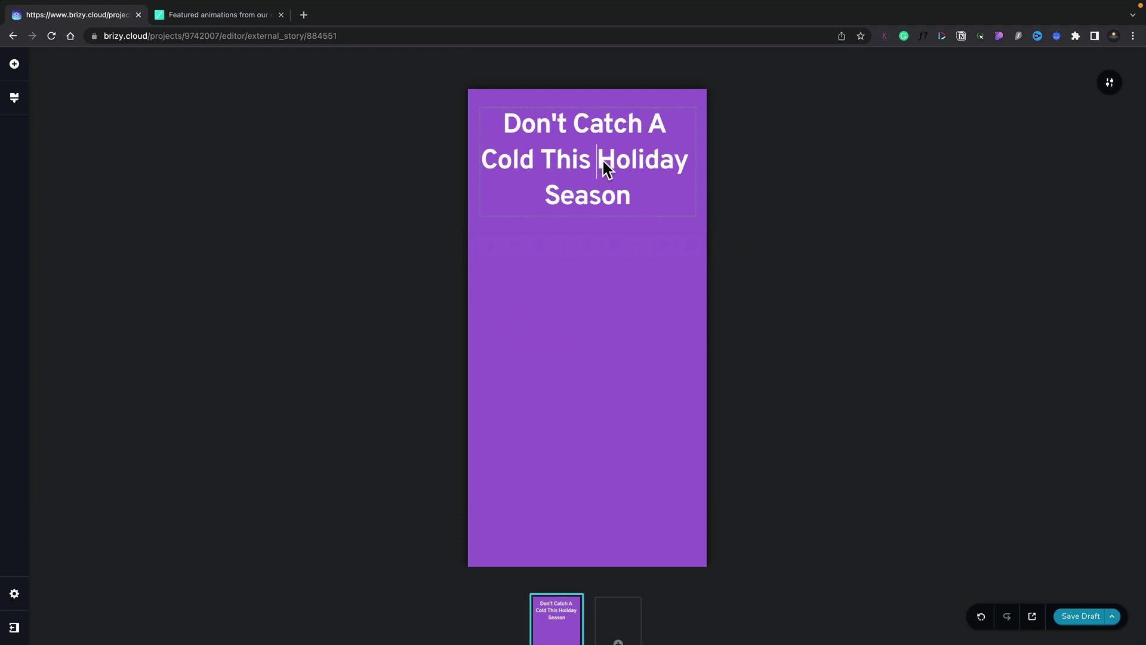
left_click(603, 162)
Add the green virus Lottie animation and position it just beneath the title
left_click(15, 64)
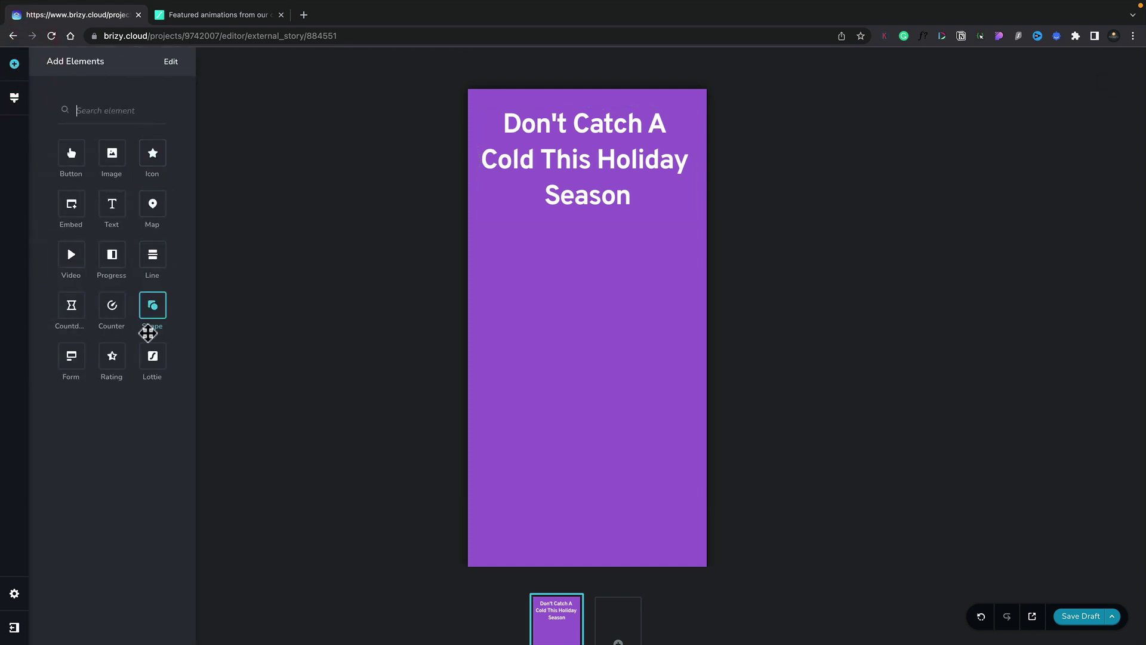
left_click_drag(153, 356, 591, 355)
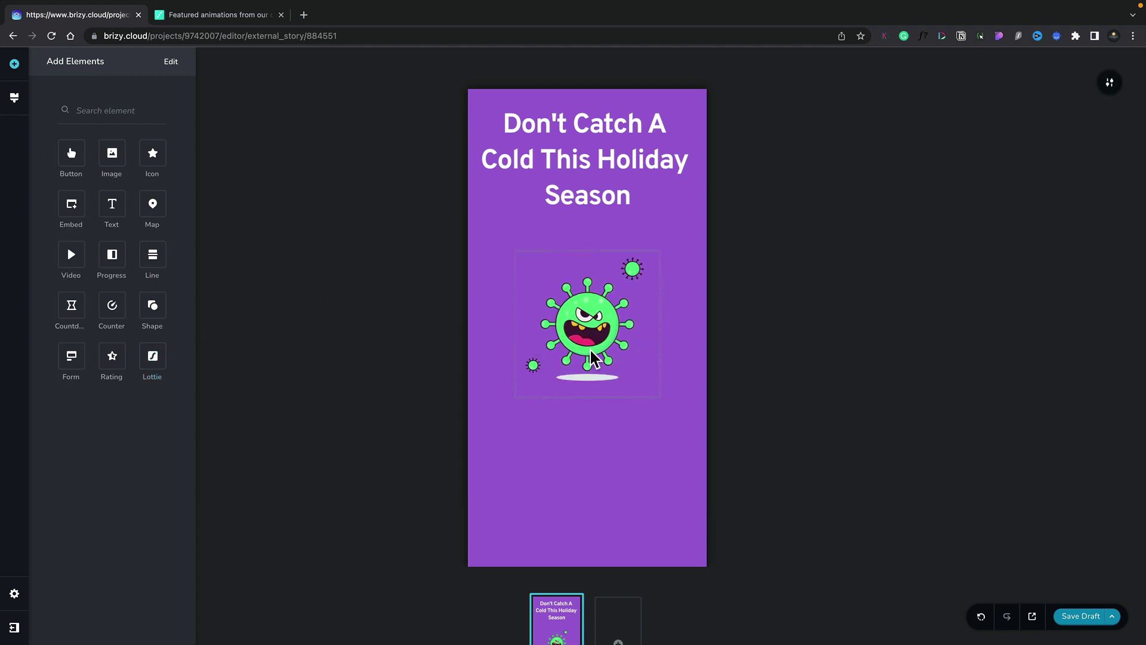
left_click(587, 327)
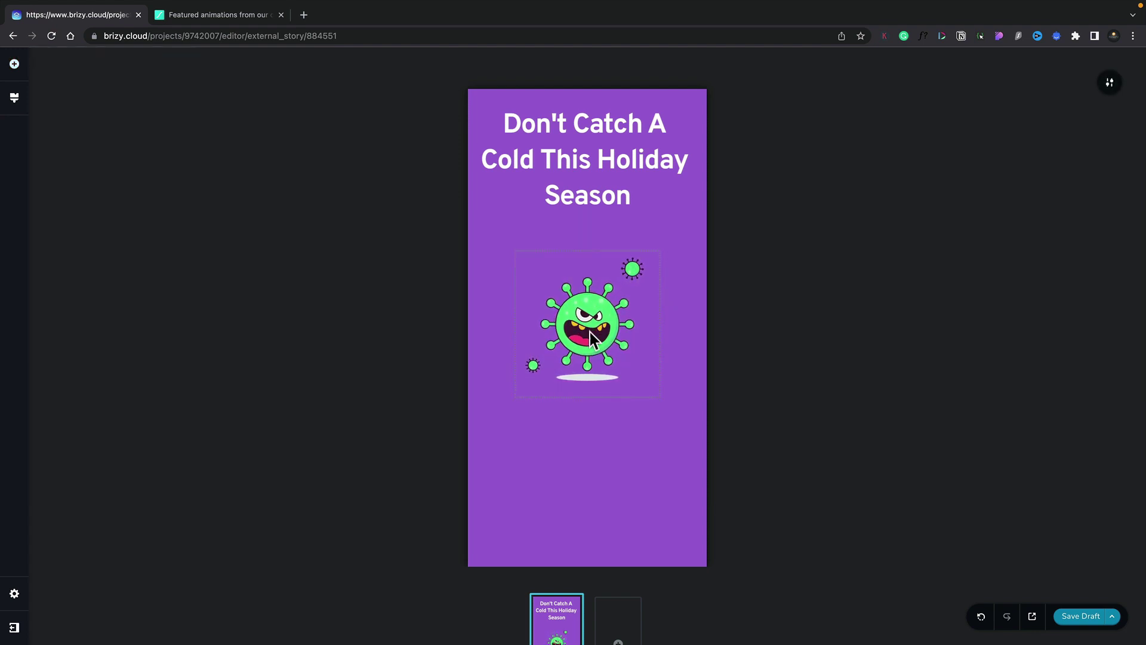
left_click_drag(589, 327, 689, 312)
left_click_drag(598, 305, 600, 310)
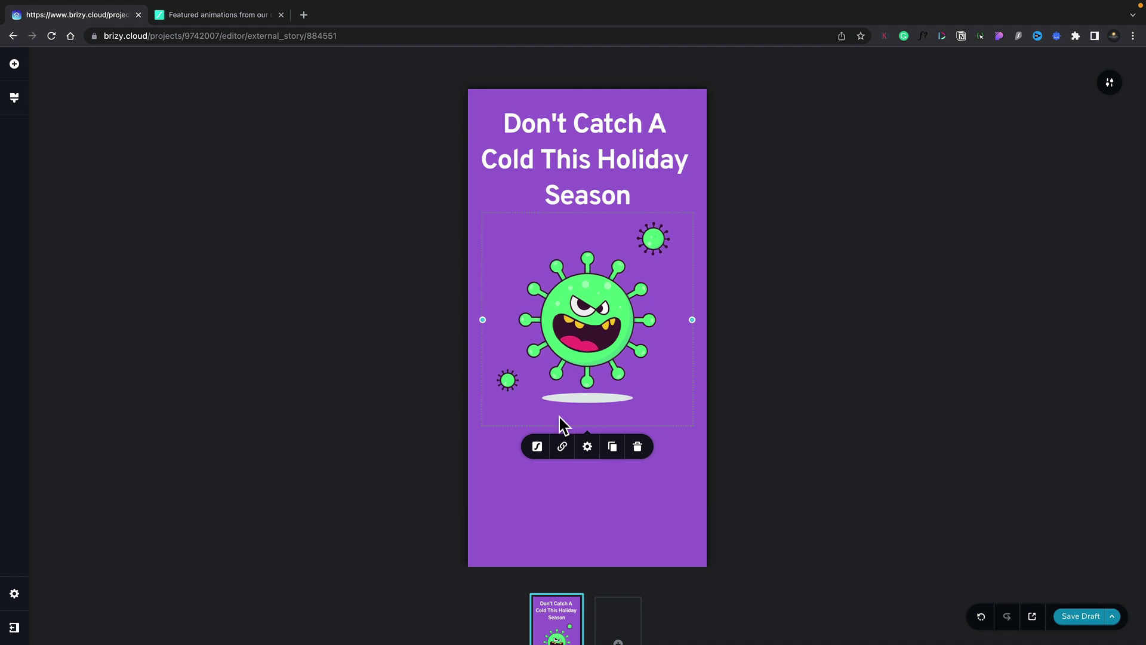
left_click(537, 448)
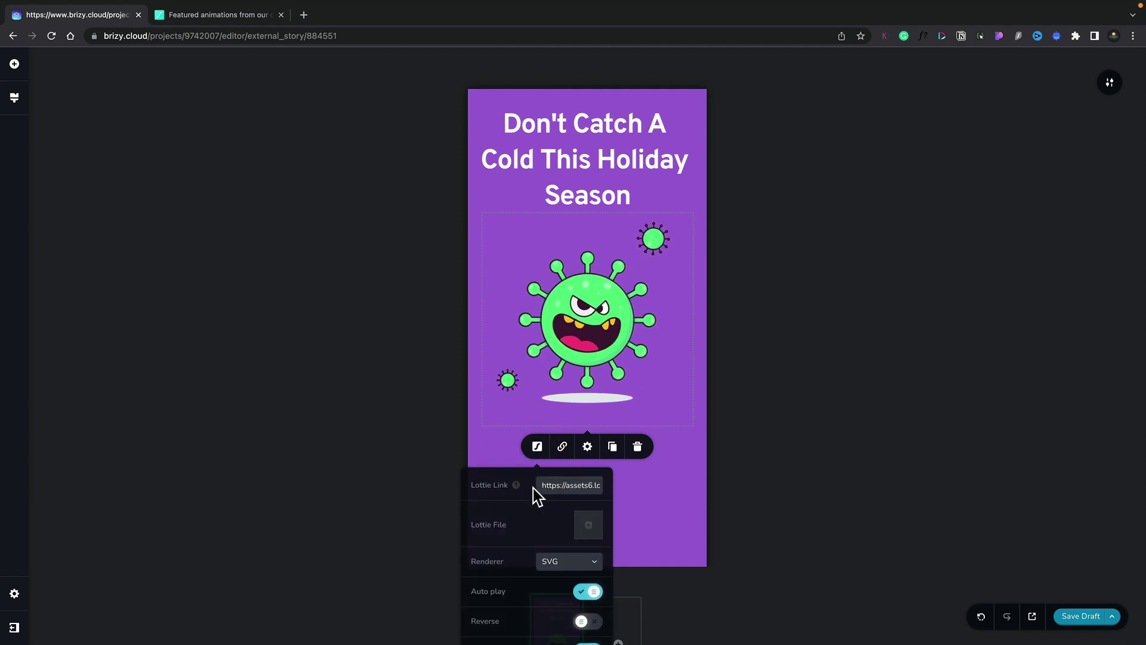
scroll(597, 531, "down", 2)
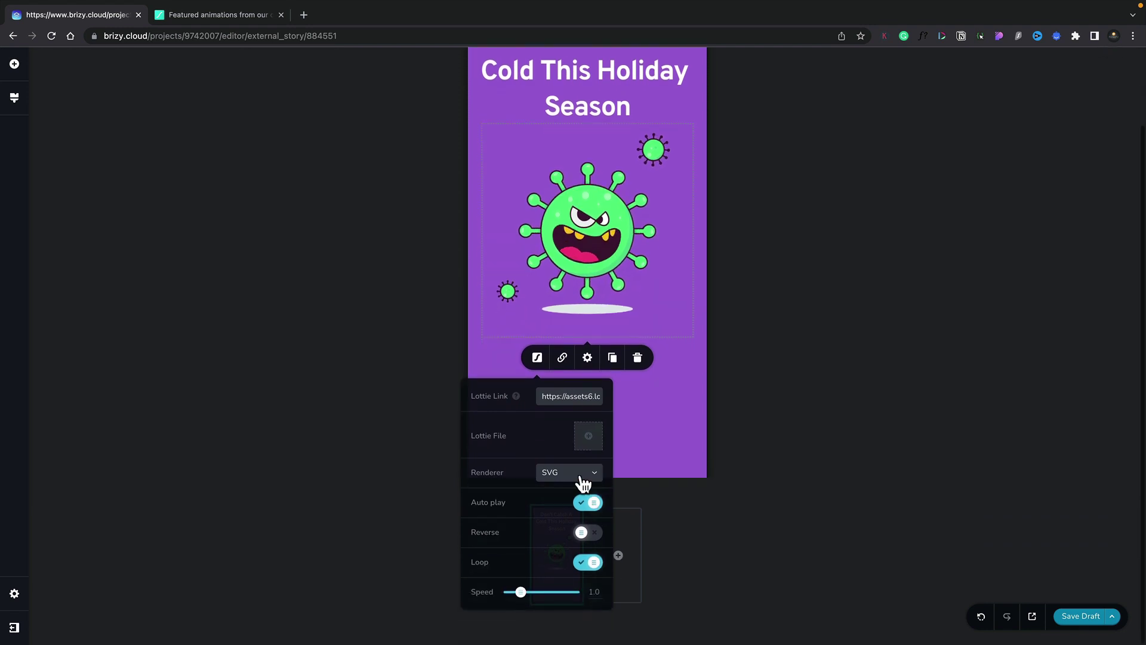
left_click(582, 474)
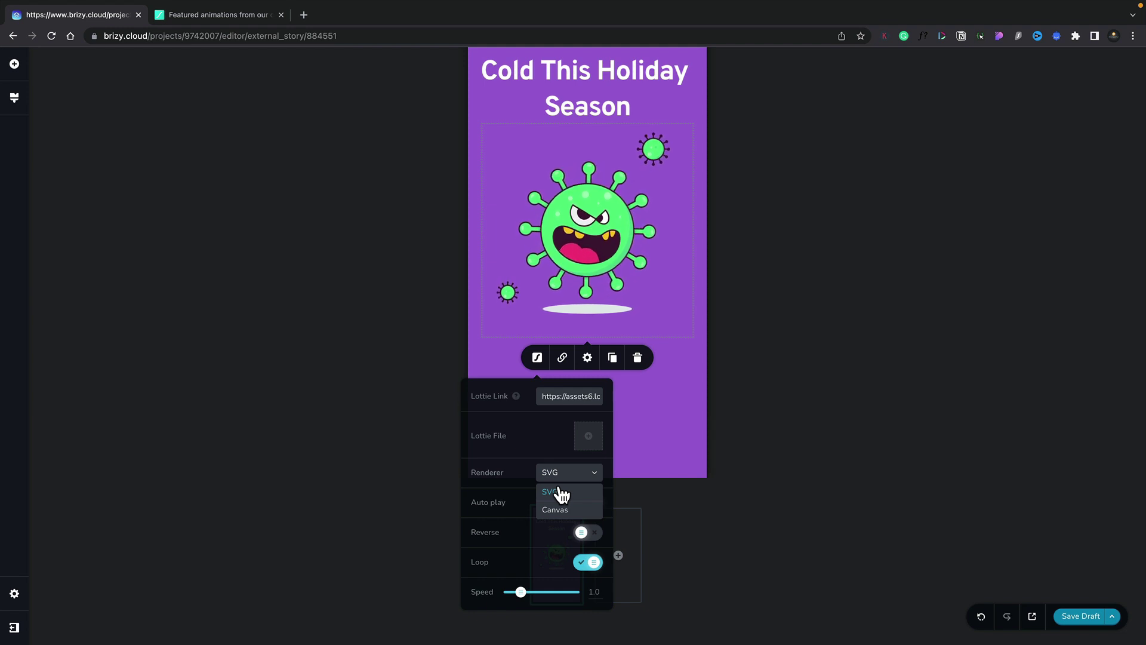
left_click(642, 421)
scroll(604, 343, "up", 1)
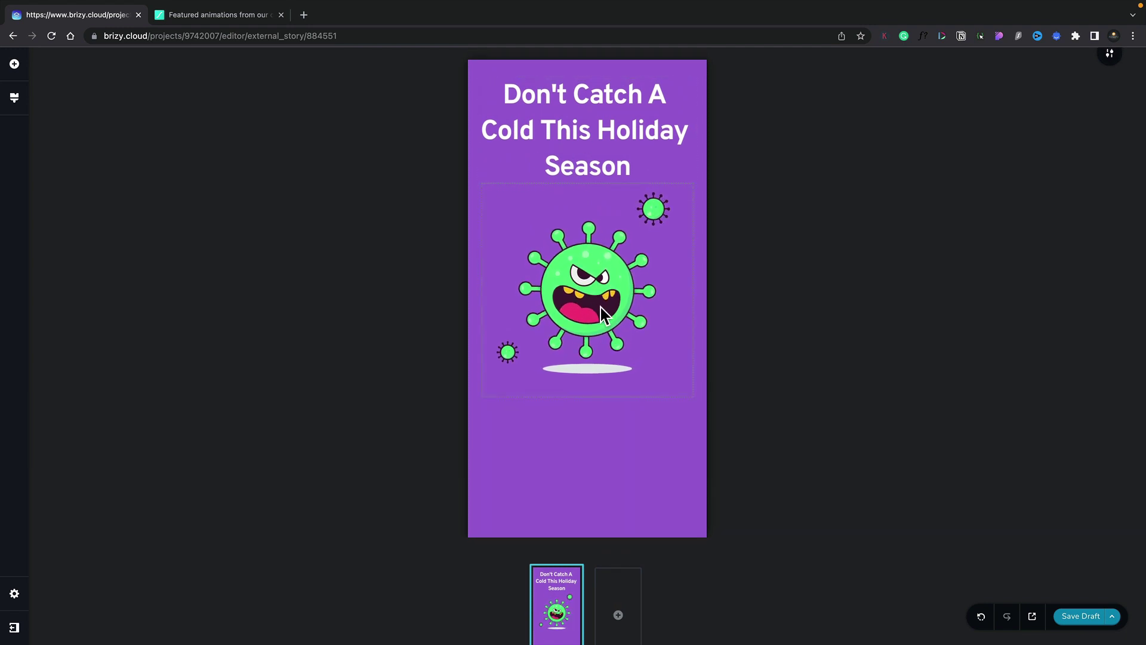
Add a Button element and place it near the bottom of the slide, under the virus
left_click(15, 65)
left_click_drag(71, 152, 583, 473)
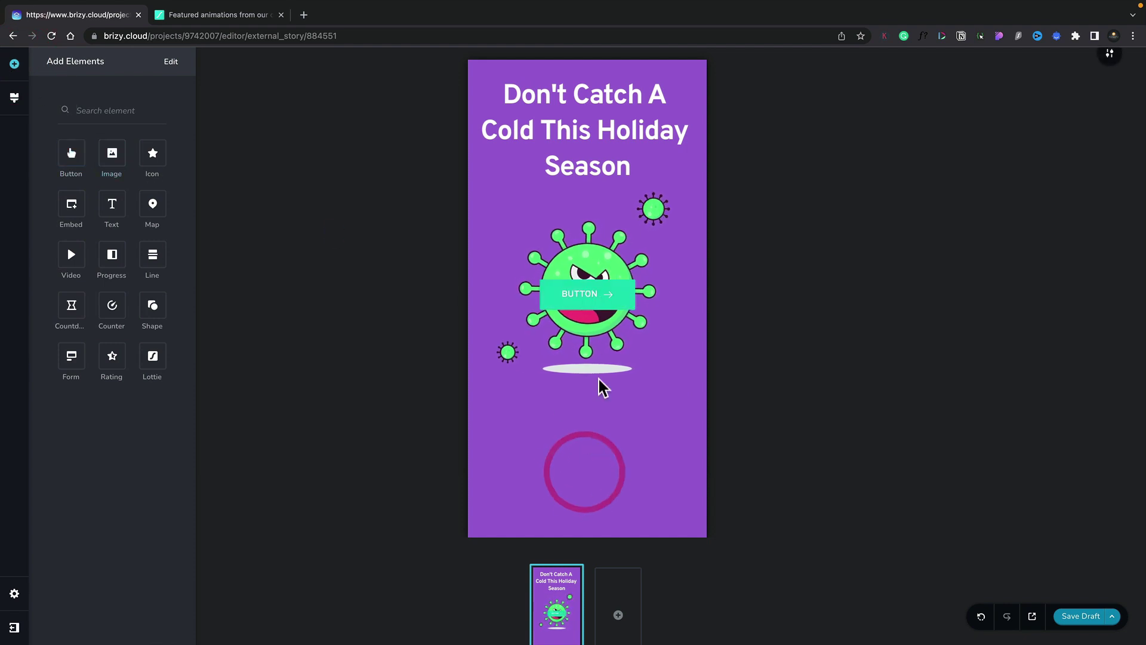
left_click_drag(592, 508, 614, 467)
Relabel the button 'CLICK HERE FOR INFO', leaving its link unset
double_click(589, 469)
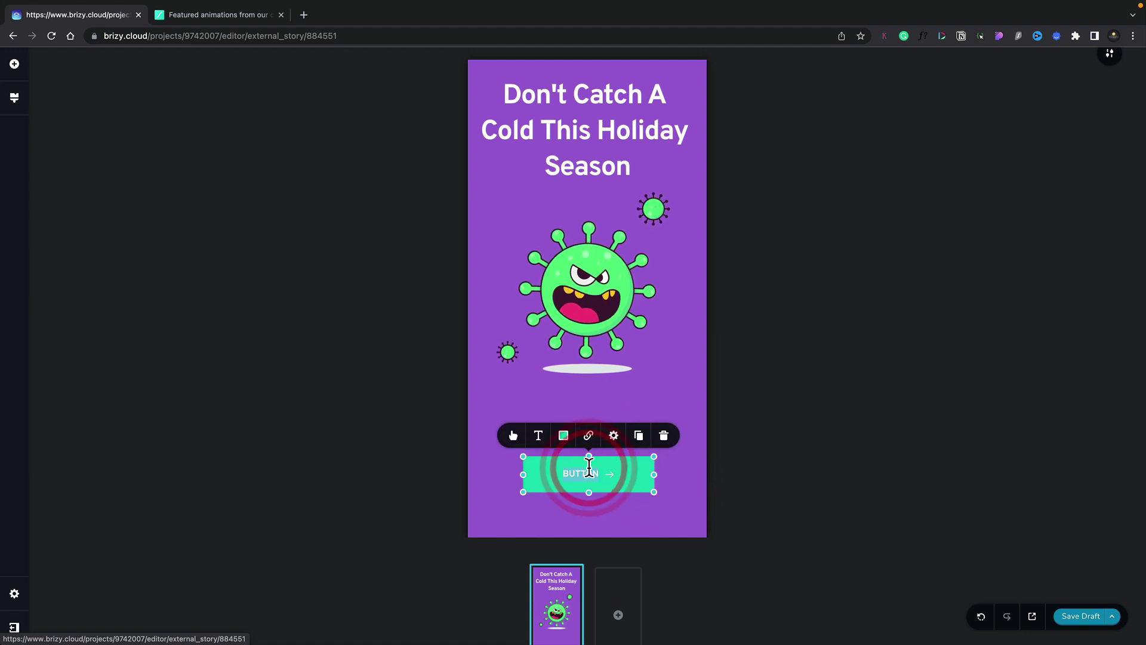
type("CLICK HERE FOR INFO")
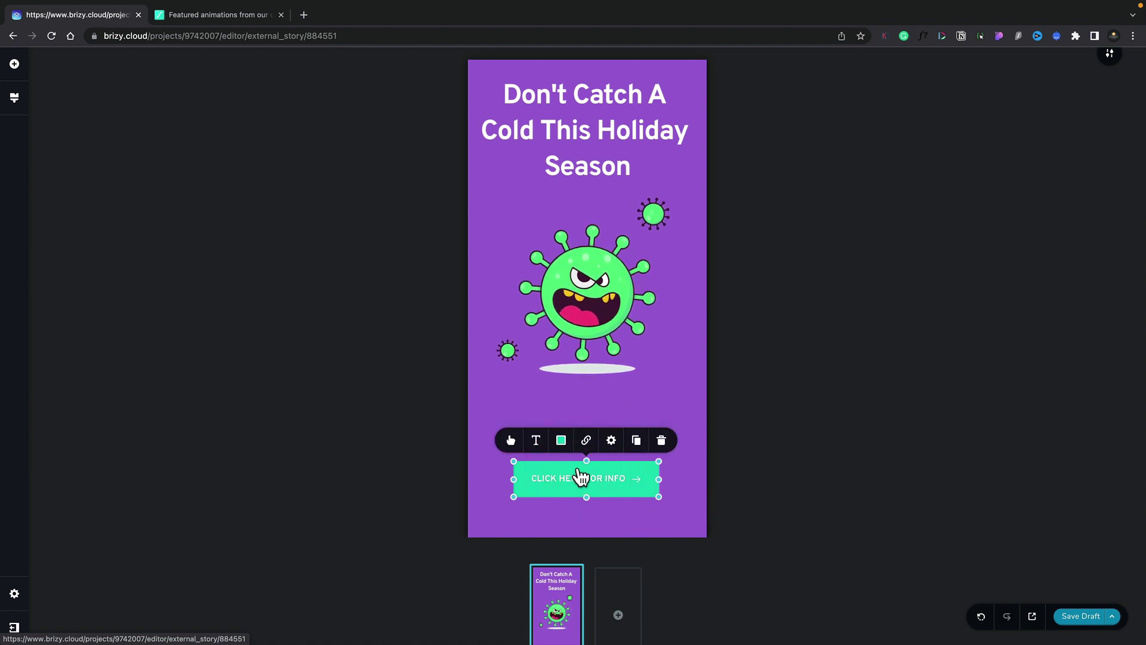
left_click(586, 443)
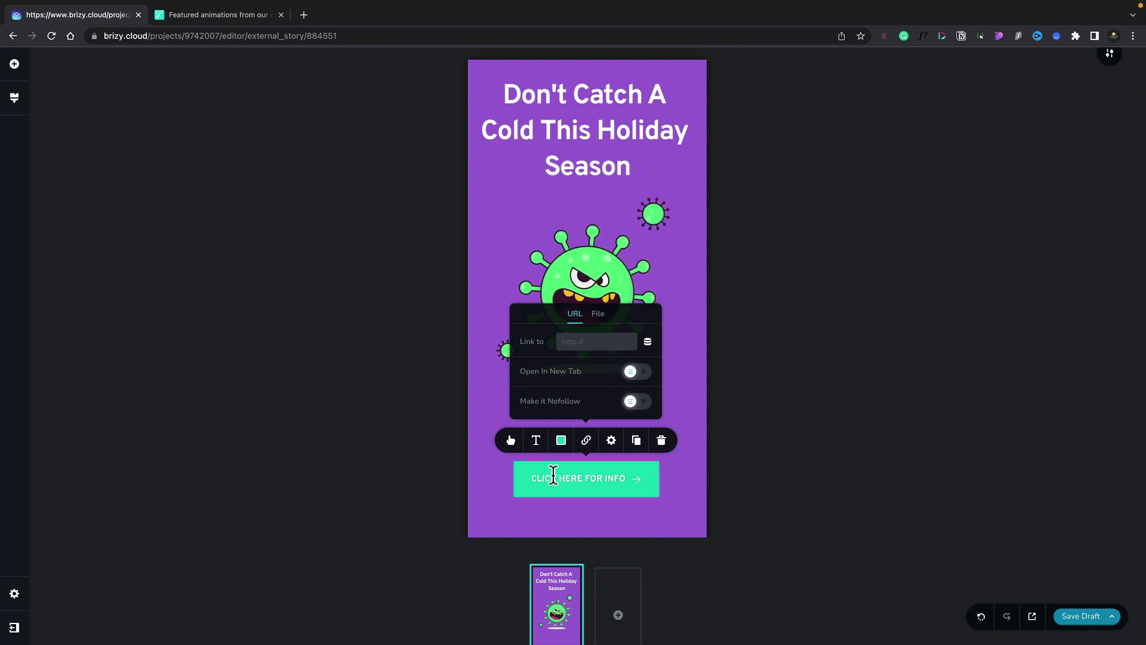
left_click(499, 506)
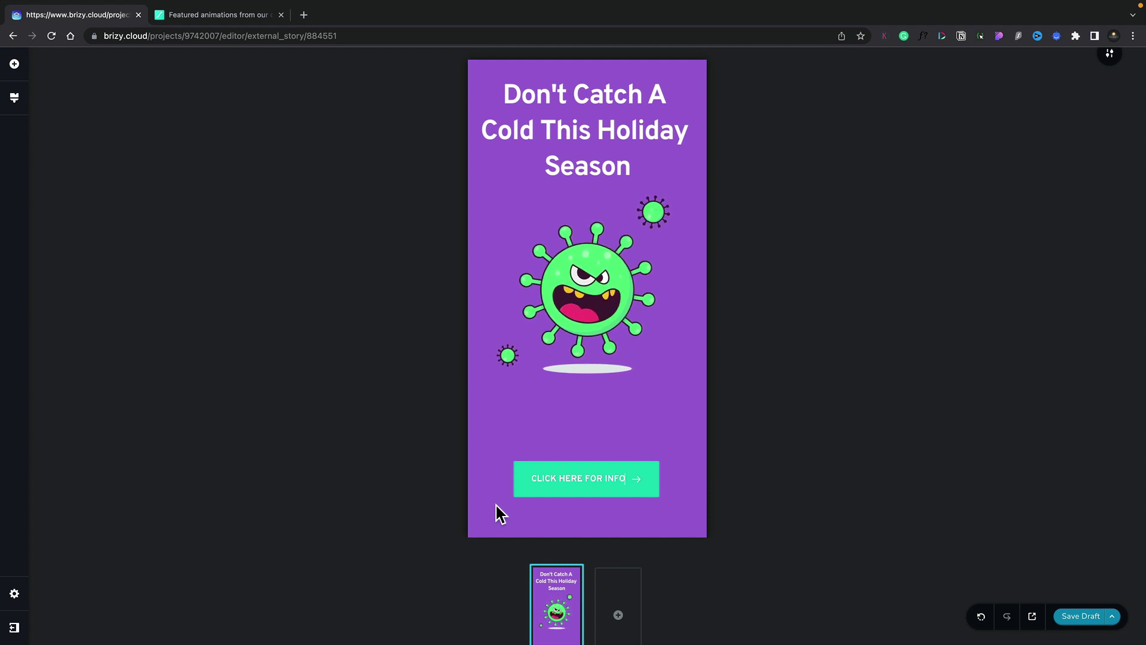
Open the story template library for a new slide and filter through Free, Food, Services, then Events
scroll(496, 505, "down", 2)
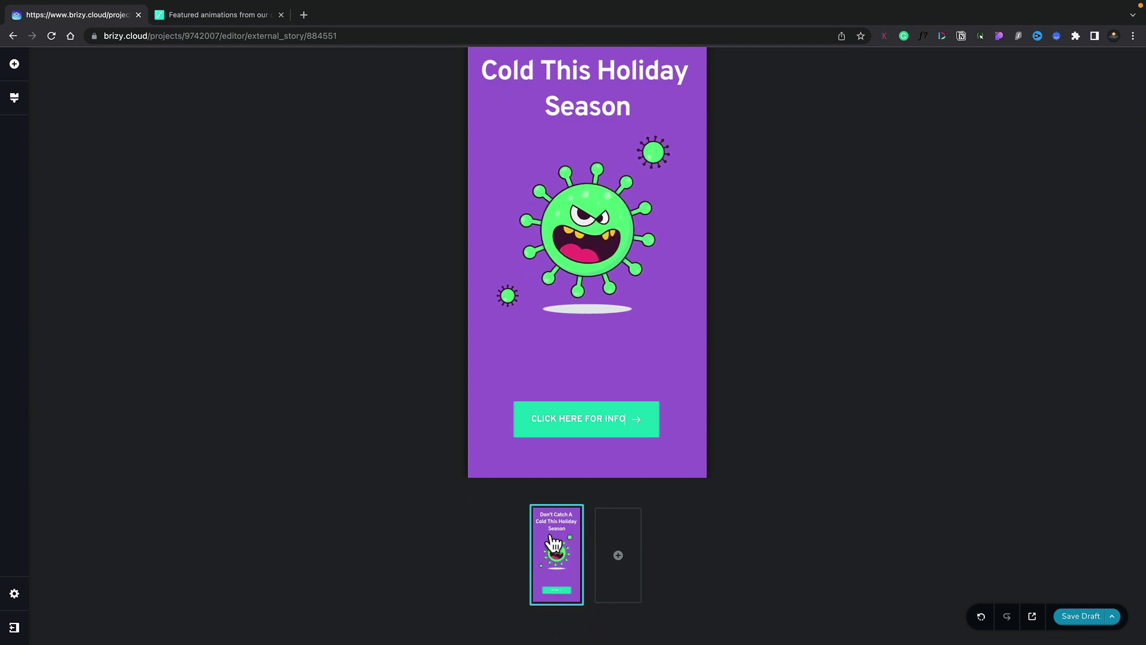
left_click(618, 556)
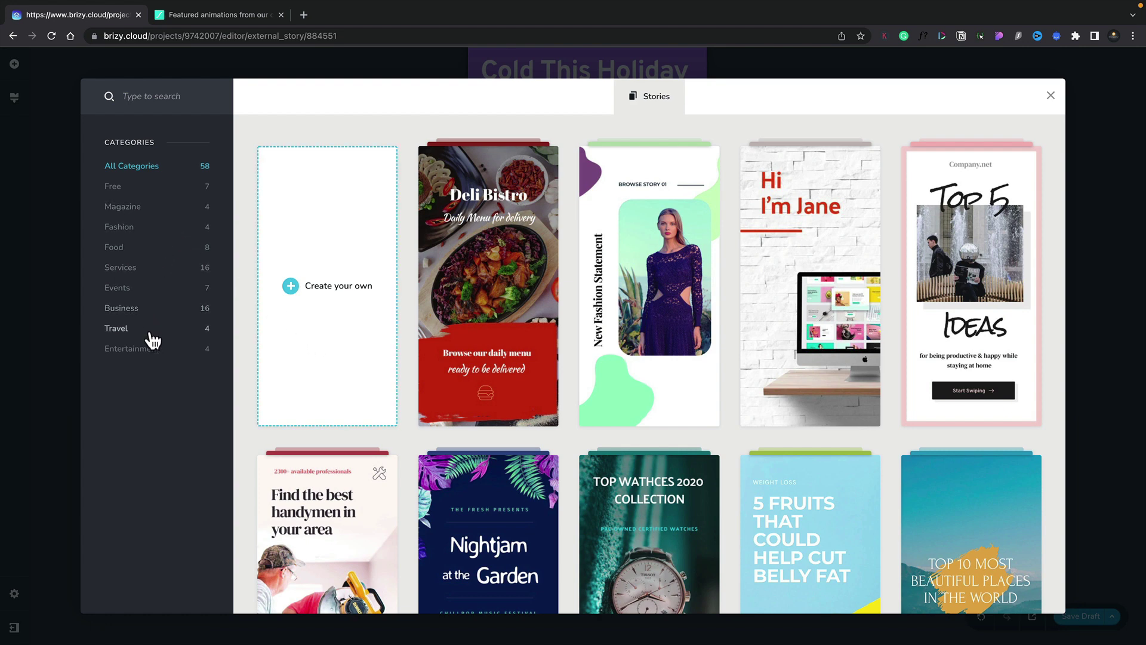
left_click(136, 188)
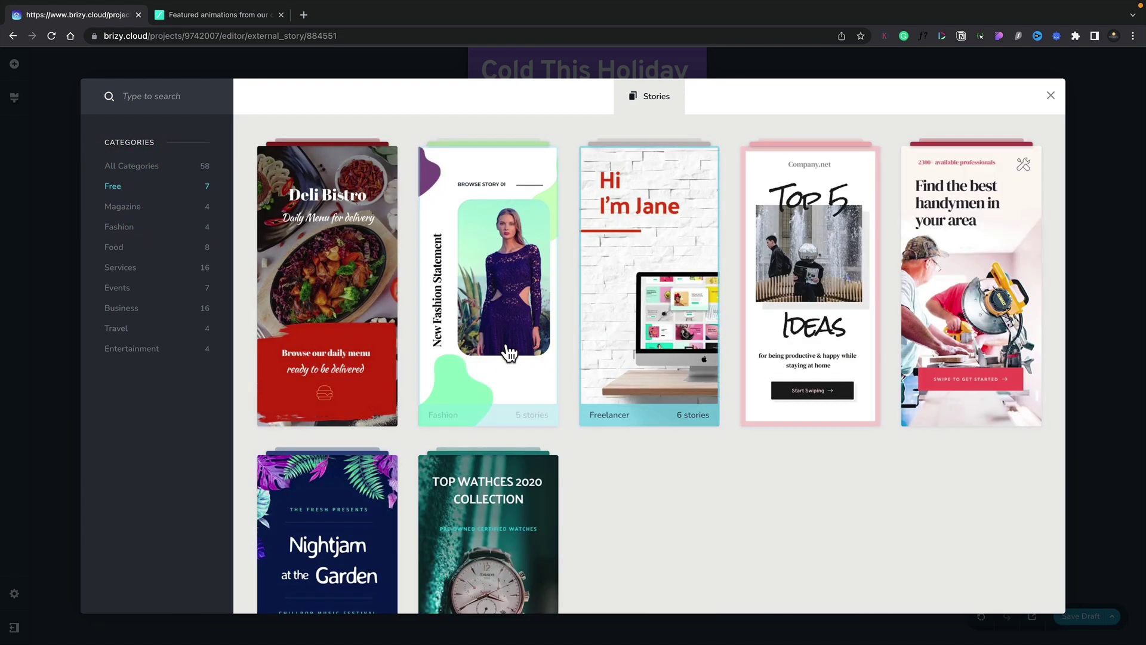
left_click(114, 253)
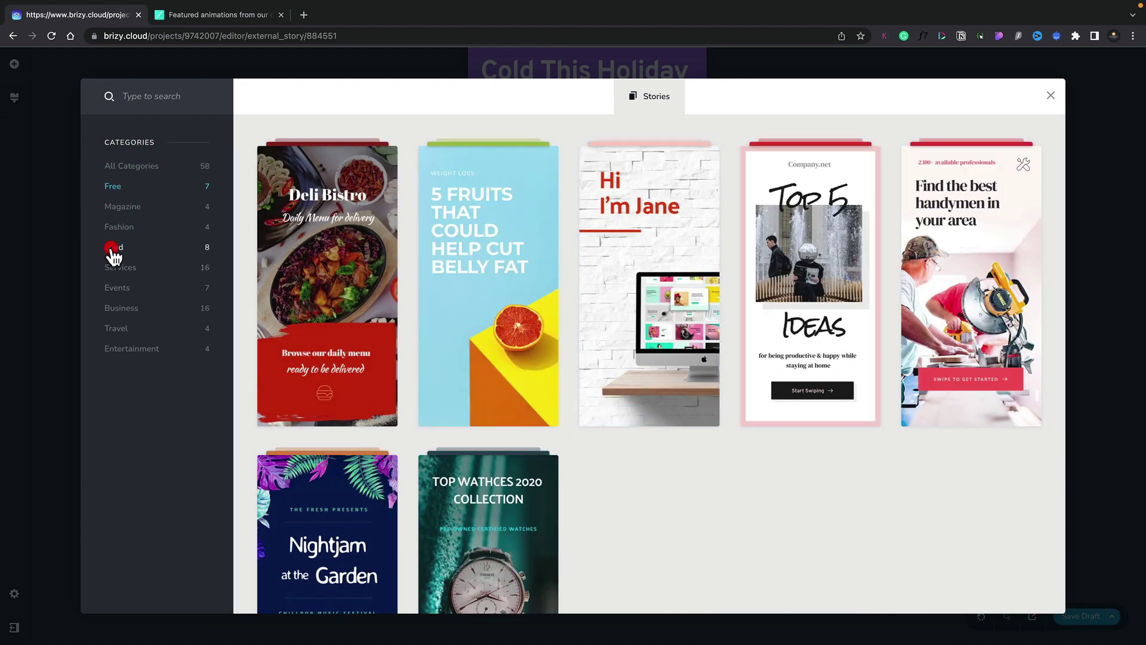
left_click(113, 268)
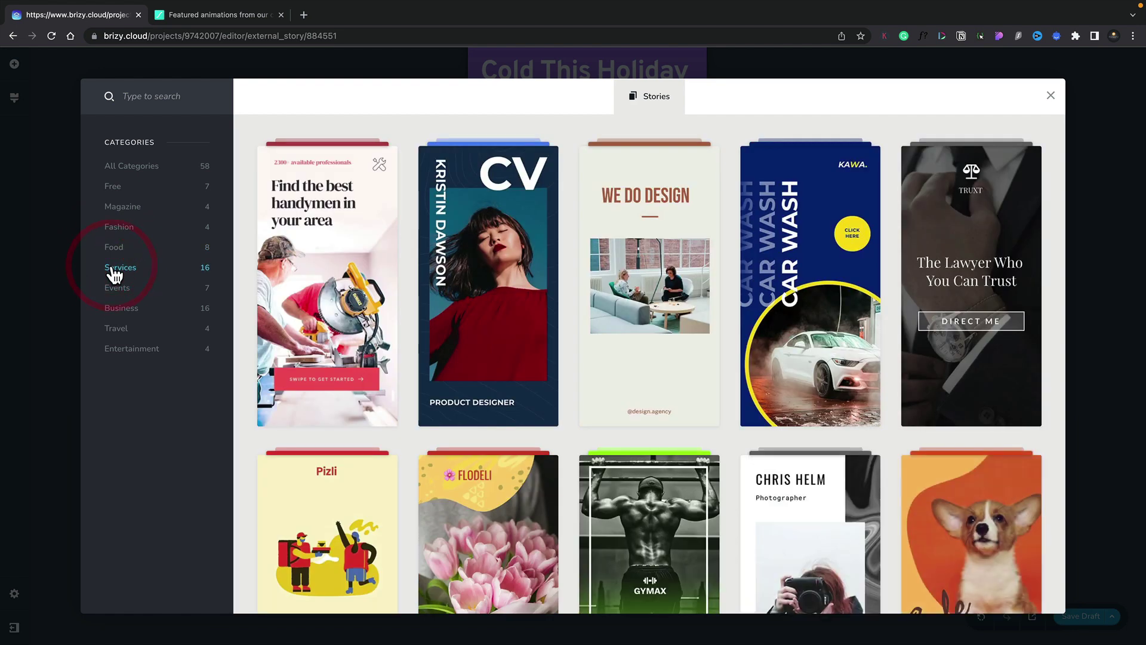
left_click(117, 288)
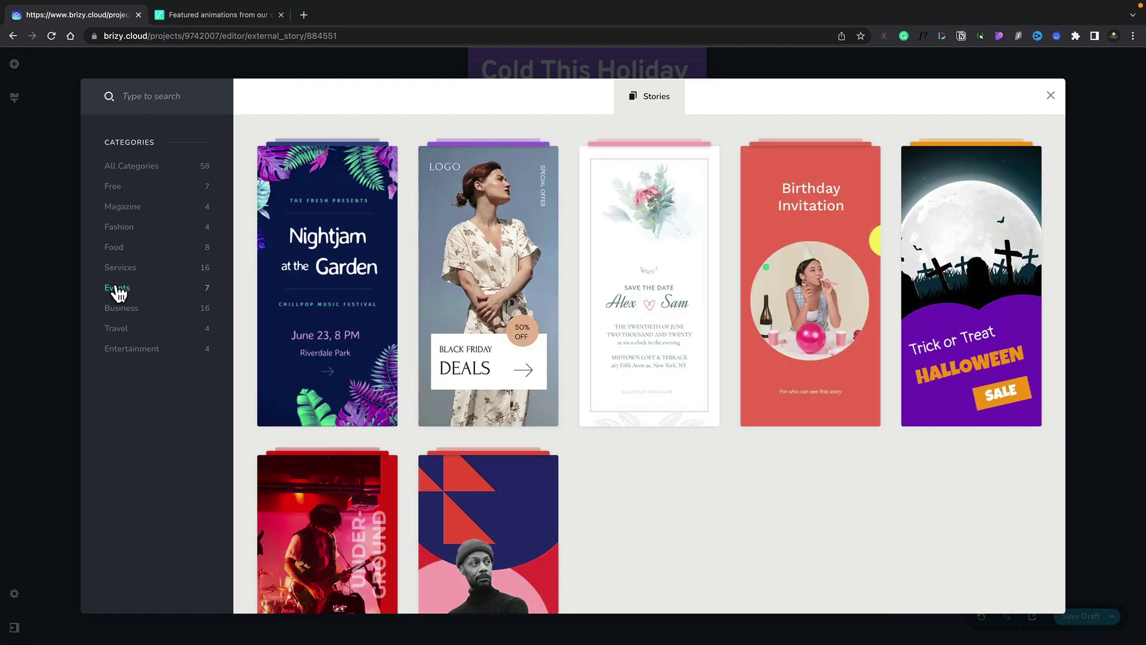
Open the Birthday template's slides and import its 24 DEC date slide
left_click(810, 303)
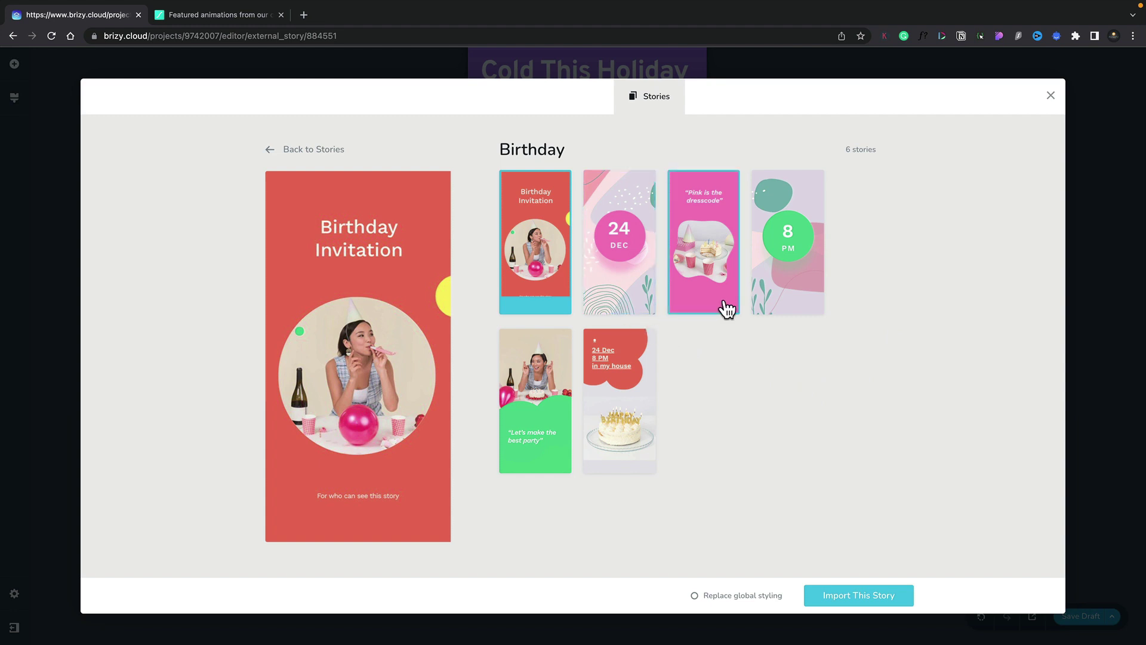
left_click(626, 290)
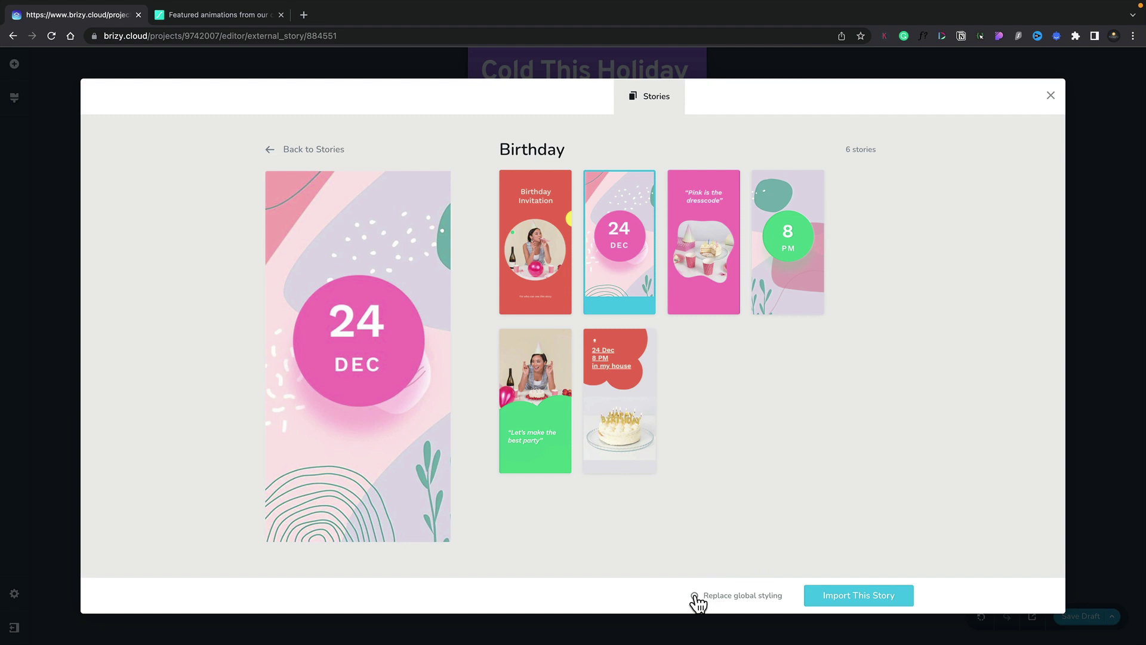
left_click(866, 592)
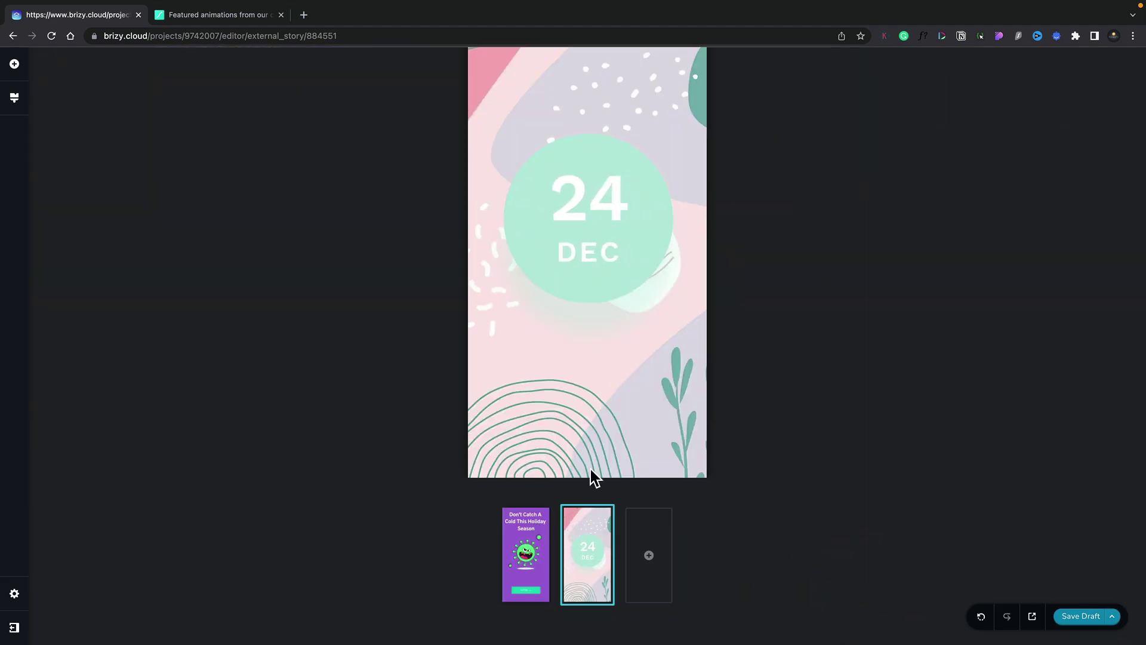
Change the 24 DEC date circle's fill from mint green to purple, matching the first slide
left_click(576, 292)
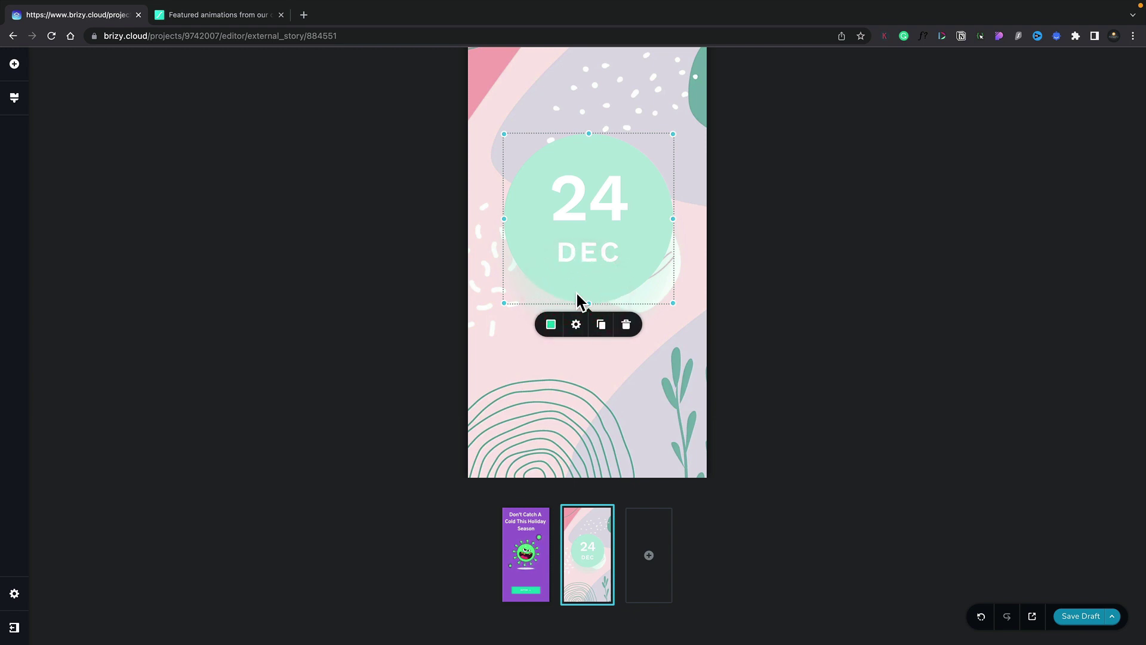
left_click(550, 324)
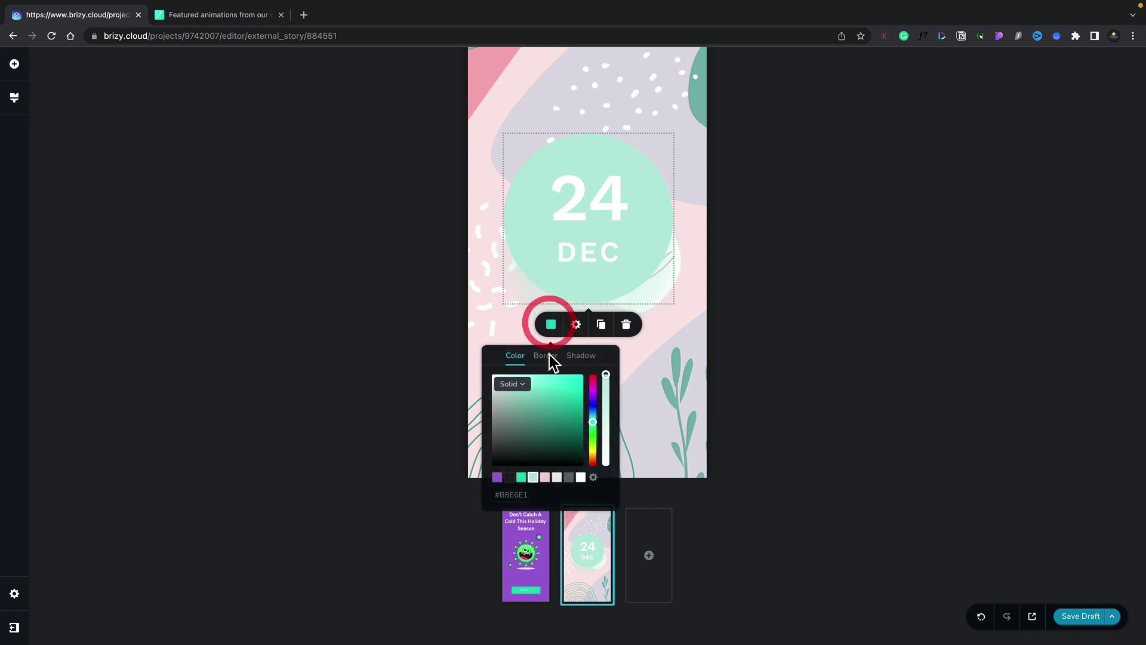
left_click(497, 477)
left_click(588, 249)
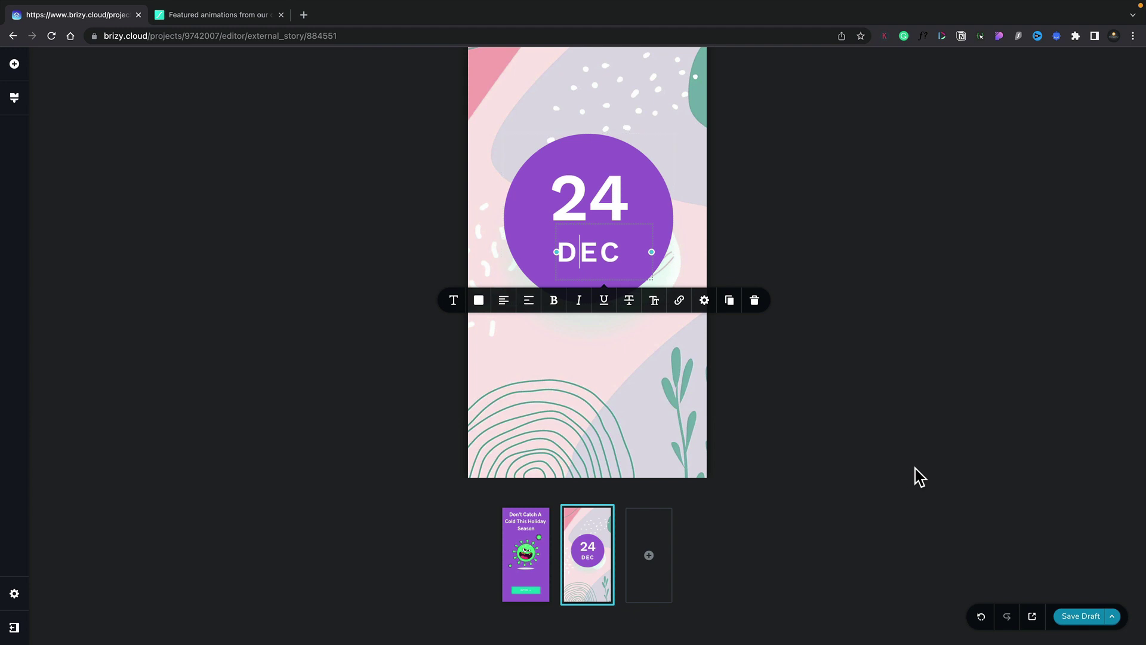
left_click(1095, 623)
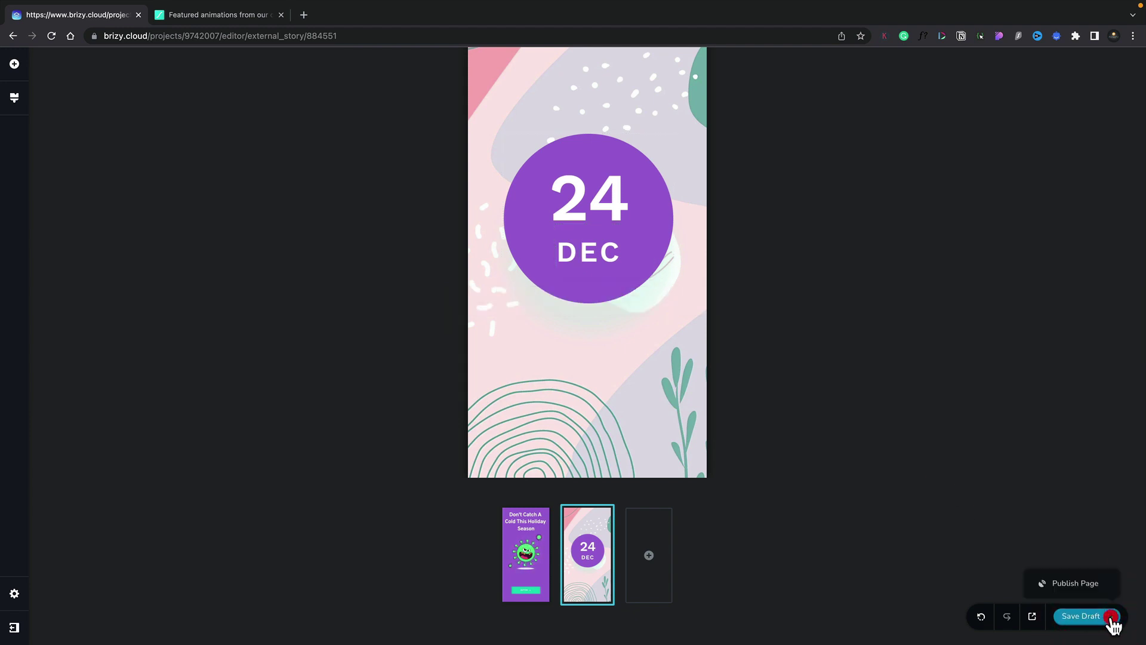
Publish Story #1 with both slides from the Save Draft menu
left_click(1093, 587)
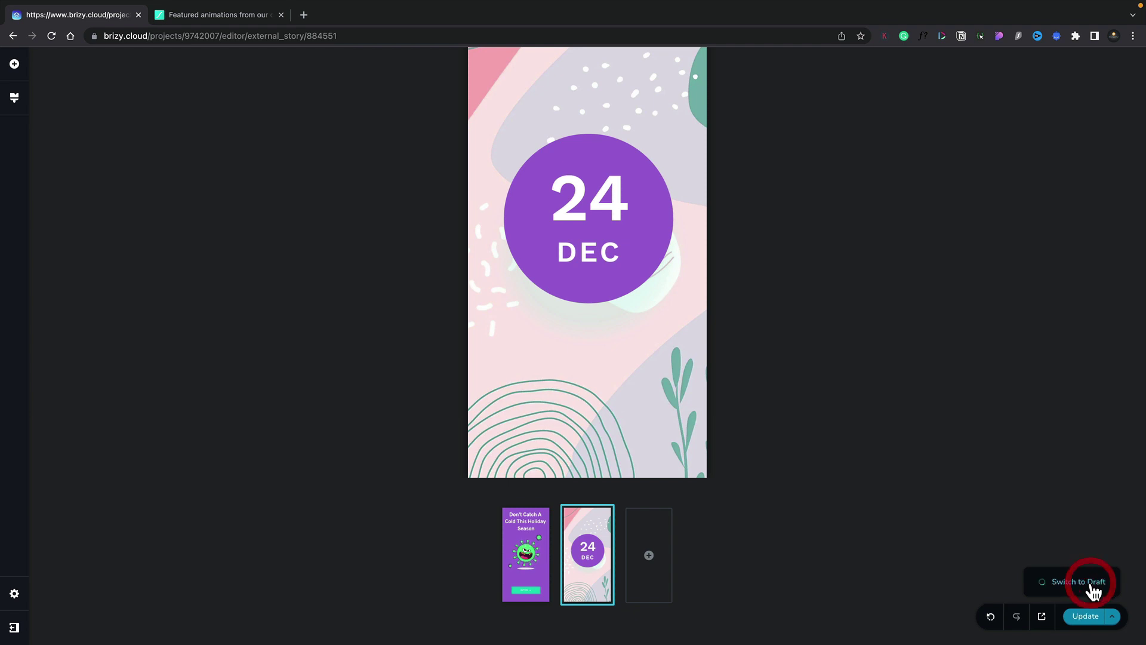
Preview the live story in a new tab, moving to the 24 DEC slide and back
left_click(1042, 617)
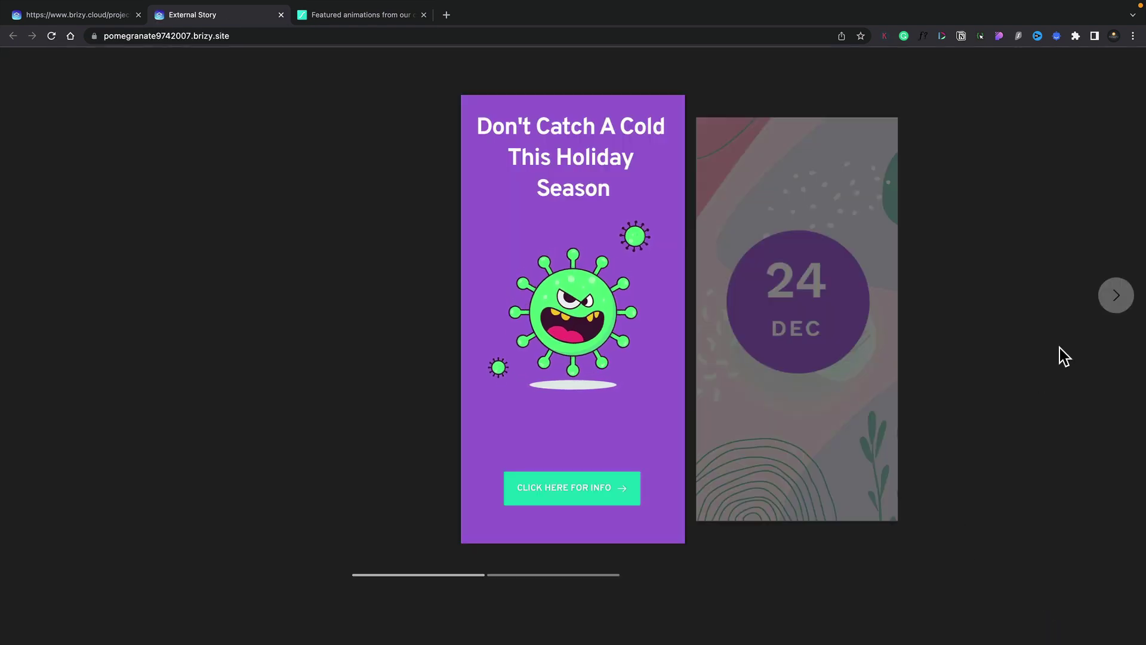
left_click(1116, 295)
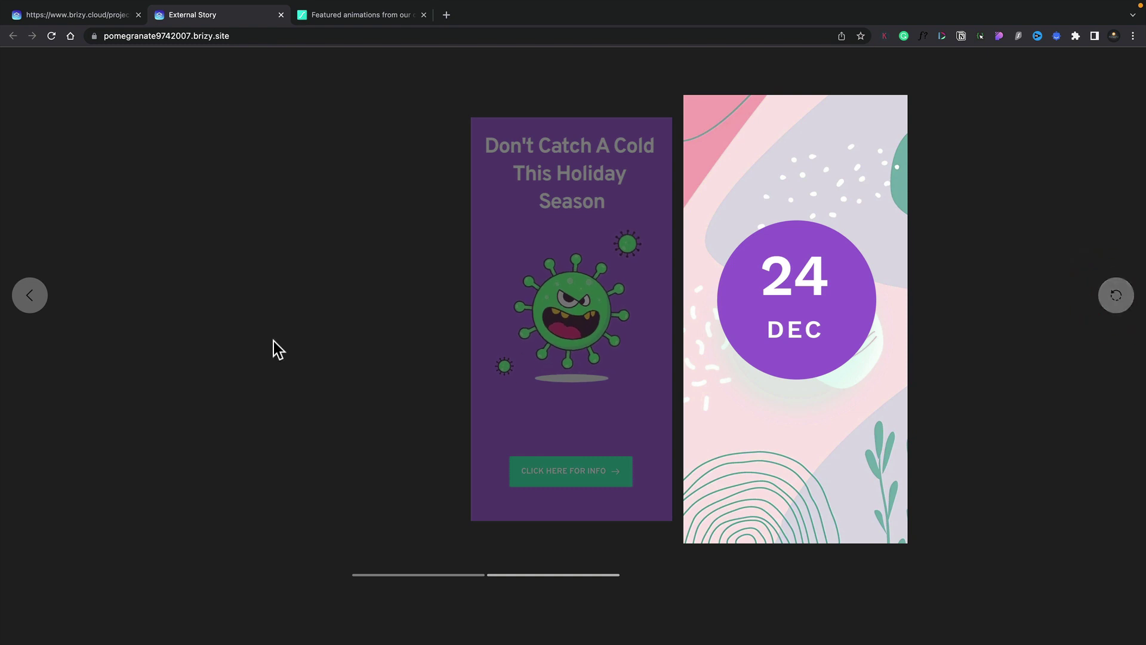
left_click(34, 297)
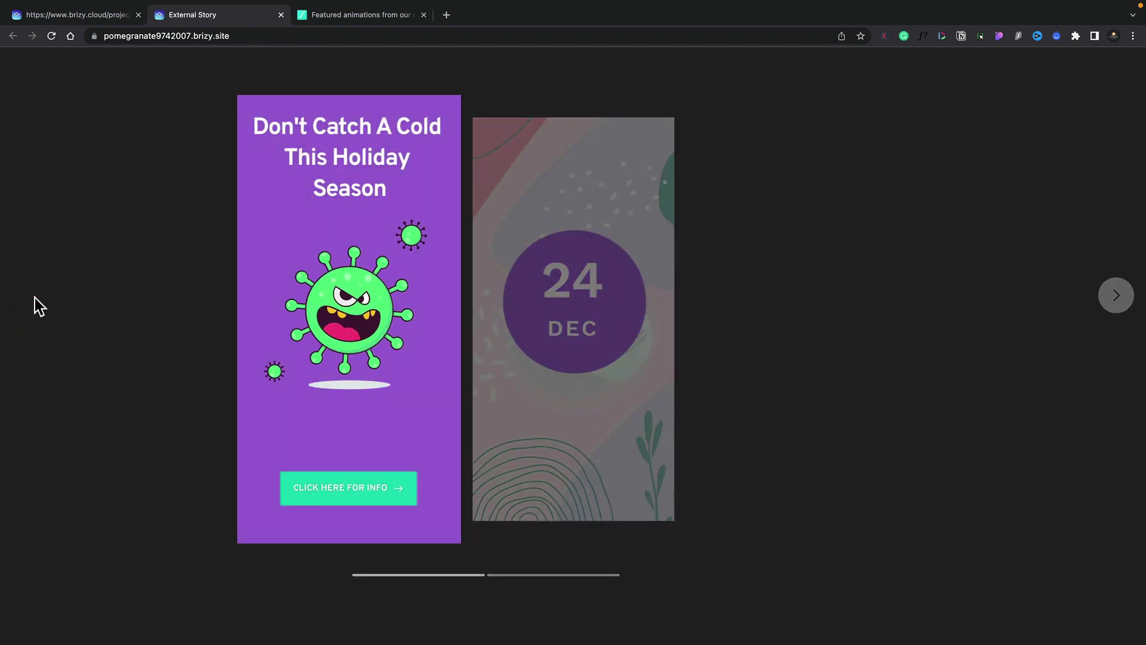